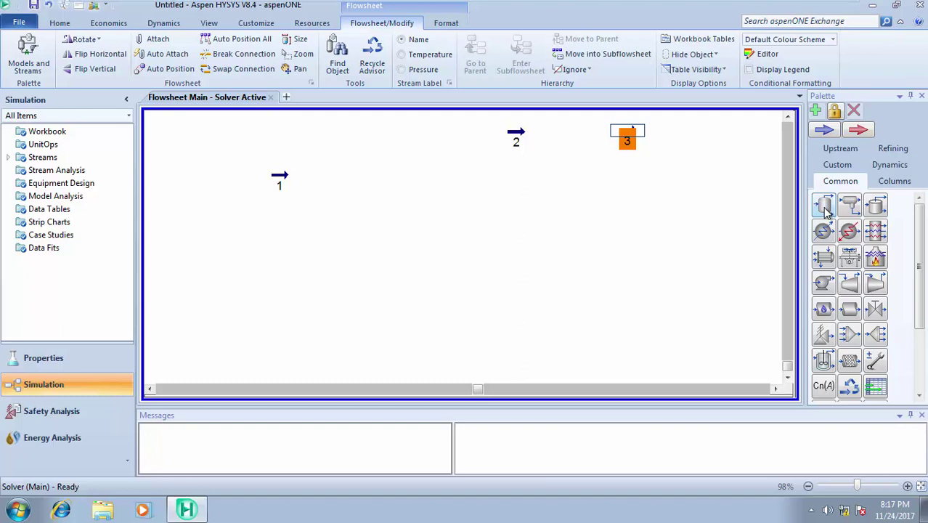
Step: Add a separator to the flowsheet between streams 1 and 2
{"action": "left_click", "coordinate": [824, 207]}
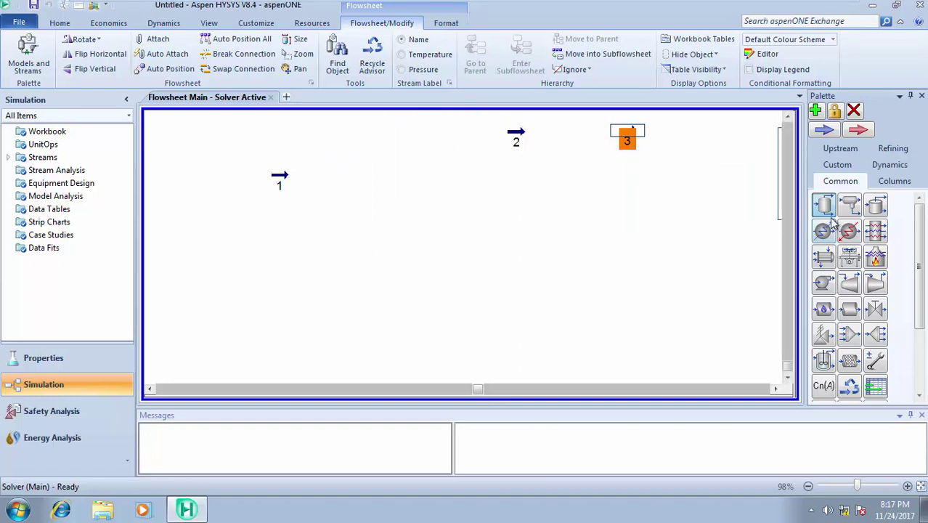
{"action": "left_click", "coordinate": [353, 242]}
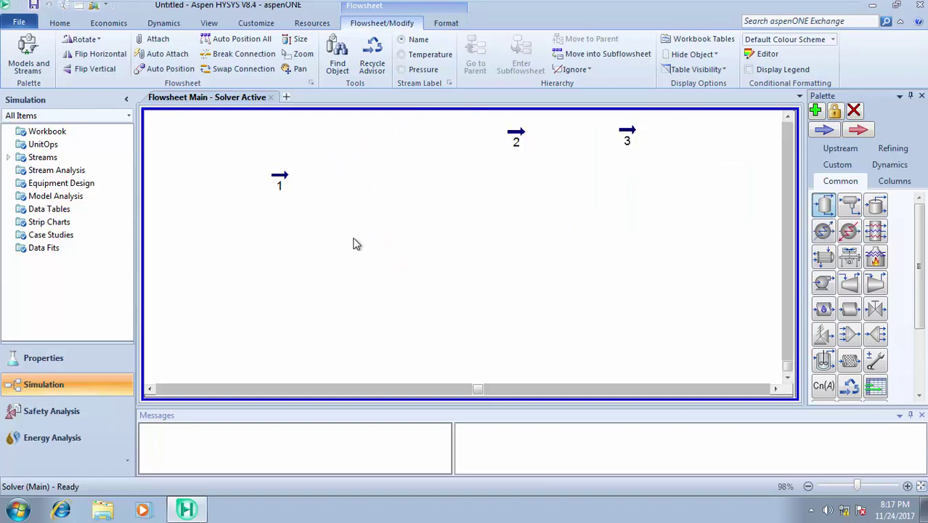
{"action": "mouse_move", "coordinate": [375, 216]}
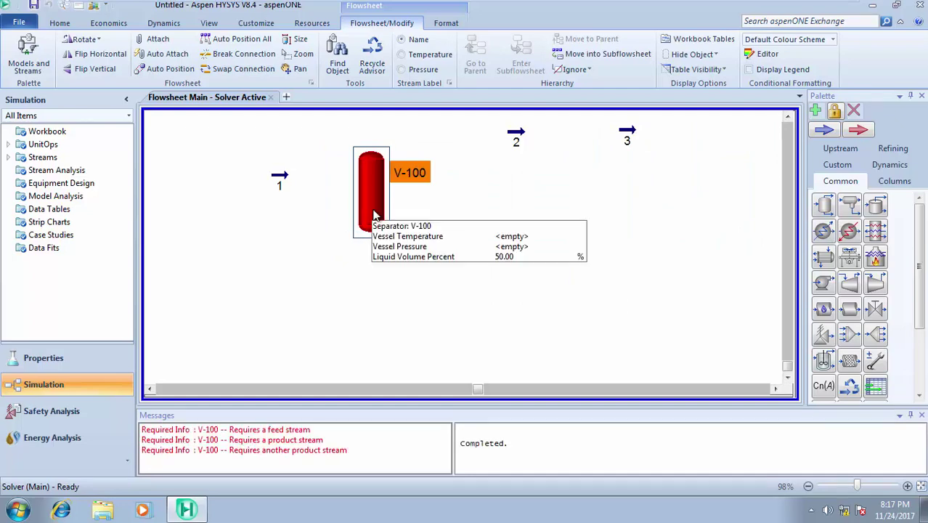
Step: Set the vapour / phase fraction of material stream 1 to 0.5
{"action": "double_click", "coordinate": [279, 178]}
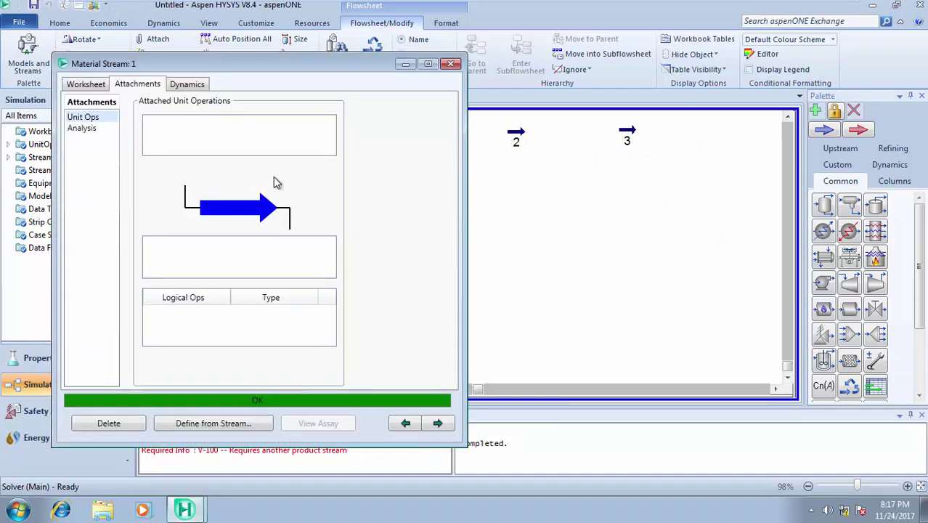
{"action": "left_click", "coordinate": [87, 85]}
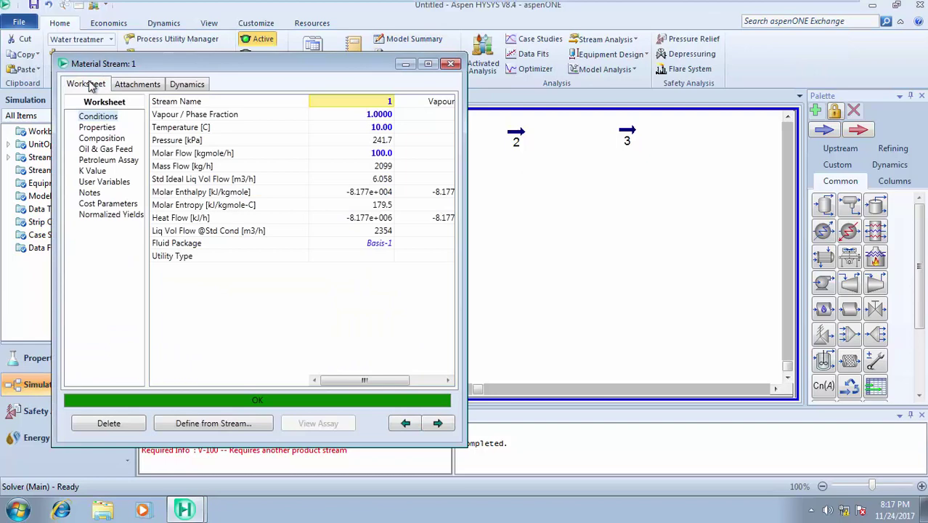
{"action": "left_click", "coordinate": [379, 118]}
{"action": "type", "text": "0"}
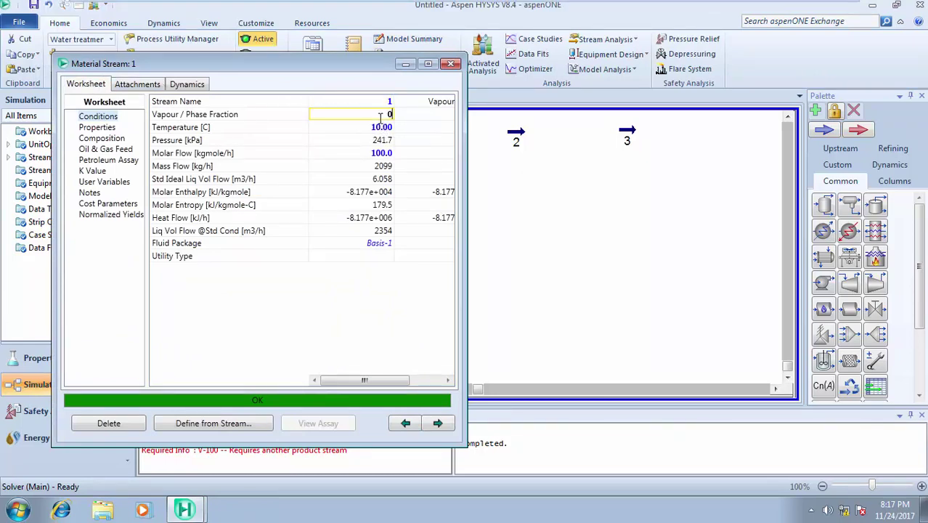
{"action": "type", "text": ".5"}
{"action": "left_click", "coordinate": [392, 140]}
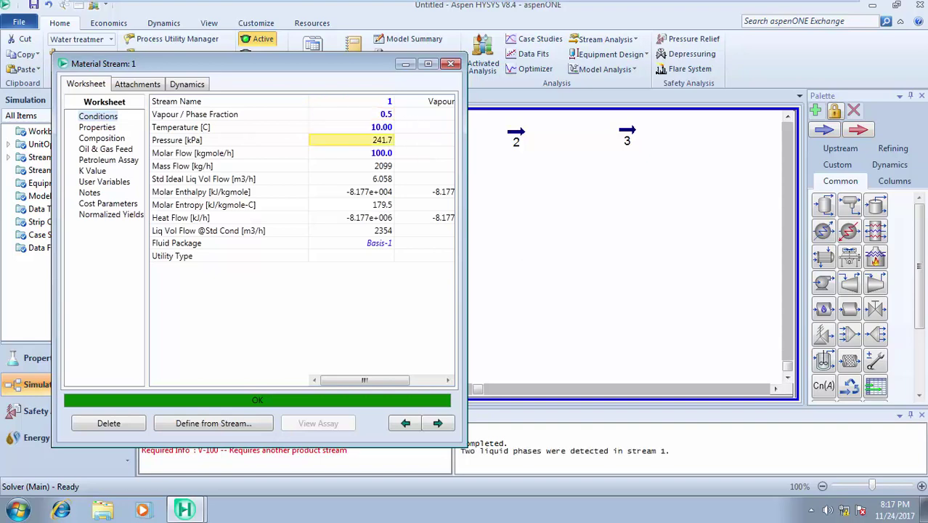
{"action": "left_click", "coordinate": [451, 65]}
Step: Move the separator below stream 3, check the conditions of stream 2, and place stream 2 level with the separator on its inlet side
{"action": "mouse_move", "coordinate": [385, 192]}
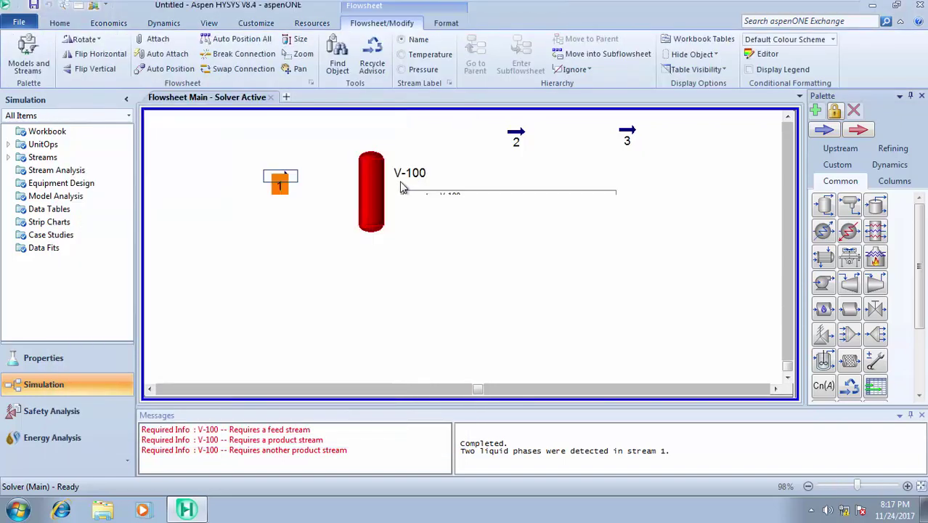
{"action": "left_click_drag", "start_coordinate": [385, 193], "coordinate": [648, 232]}
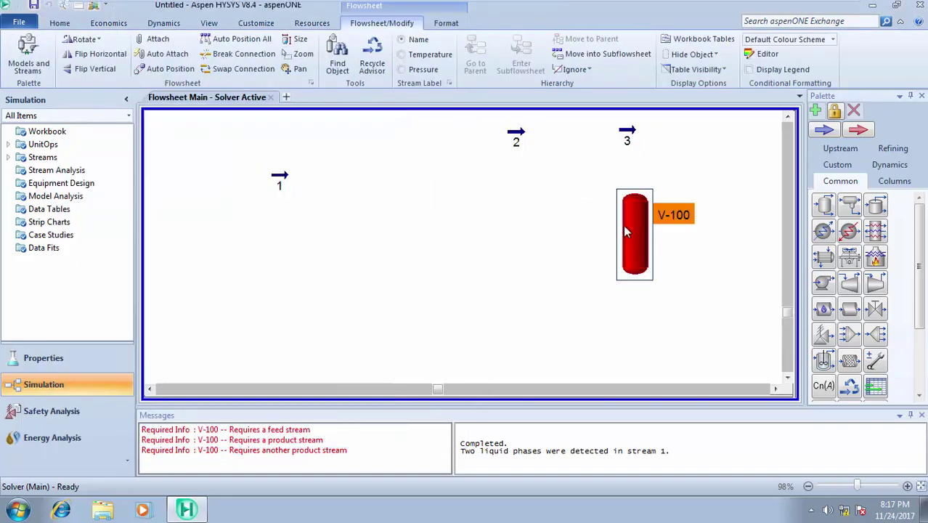
{"action": "double_click", "coordinate": [516, 137]}
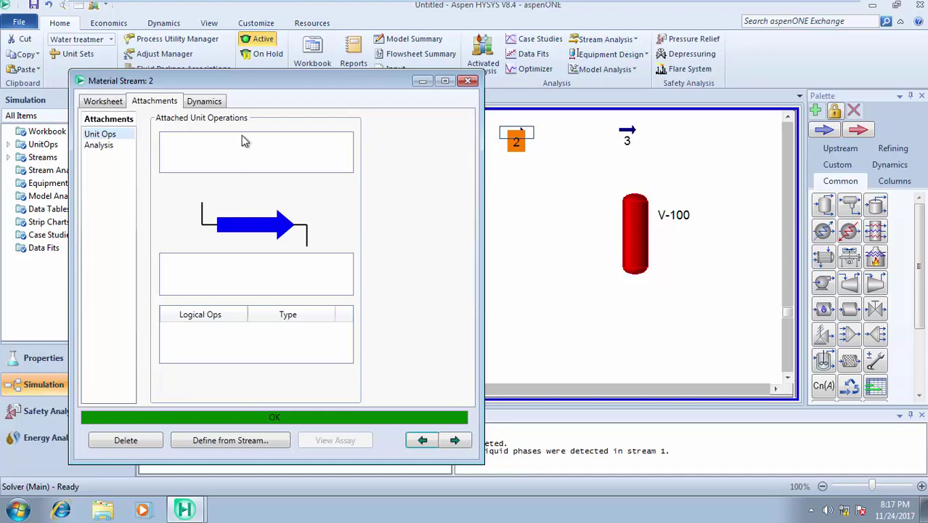
{"action": "left_click", "coordinate": [103, 101]}
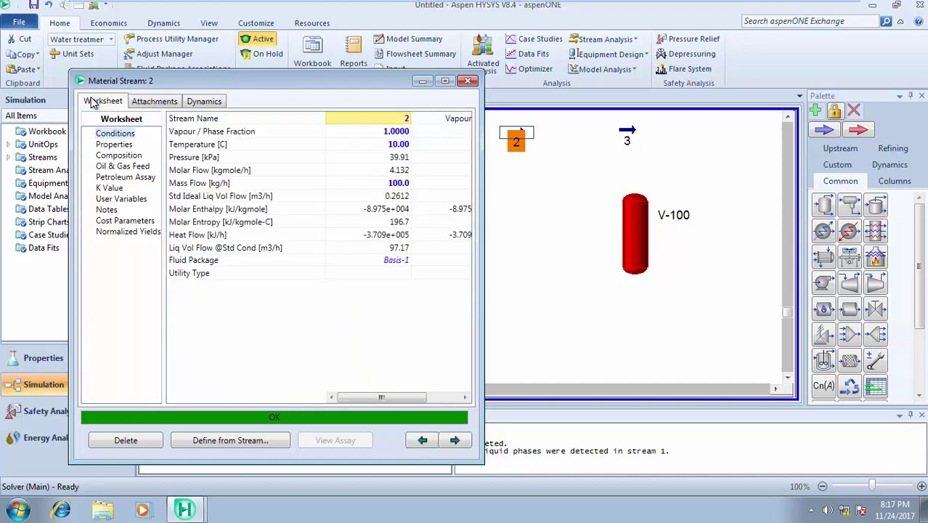
{"action": "left_click", "coordinate": [468, 82]}
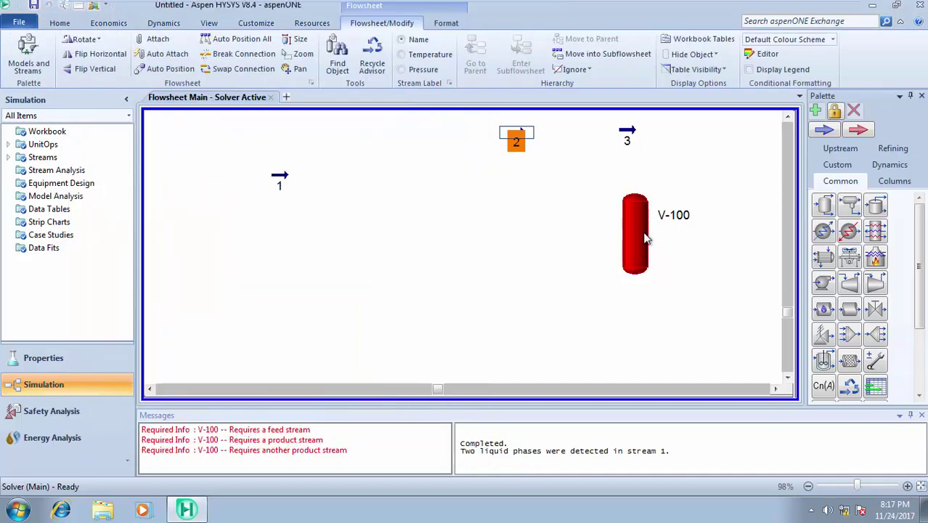
{"action": "left_click_drag", "start_coordinate": [515, 139], "coordinate": [515, 223]}
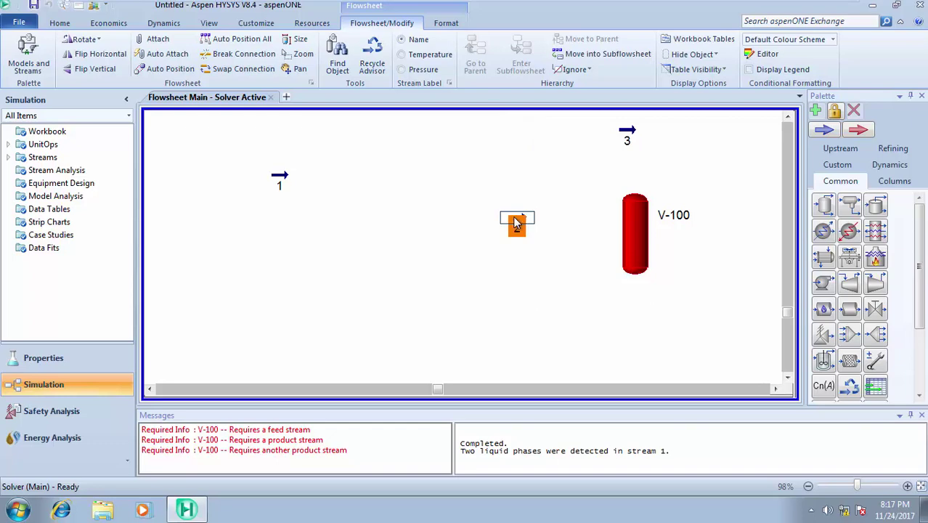
Step: Connect the separator with stream 2 as inlet, stream 4 as vapour outlet and stream 5 as liquid outlet
{"action": "left_click", "coordinate": [628, 247]}
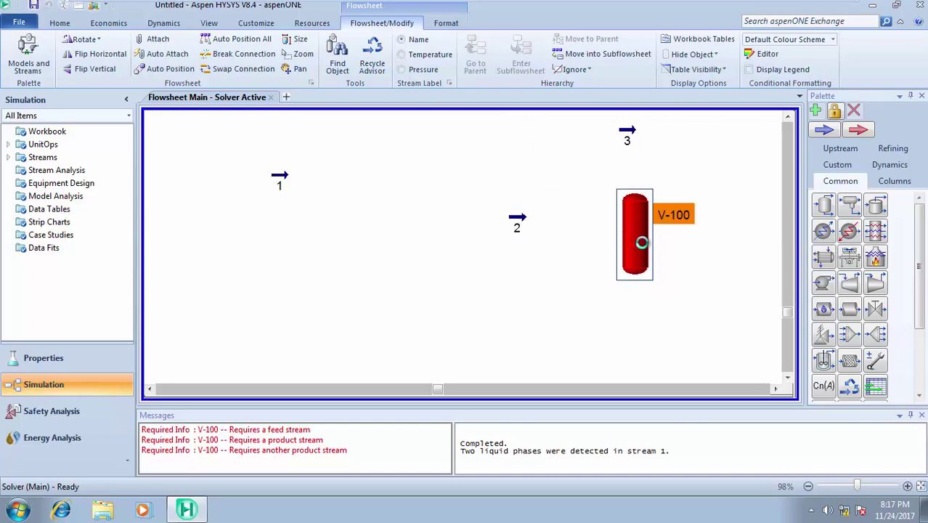
{"action": "double_click", "coordinate": [643, 247]}
{"action": "left_click", "coordinate": [252, 171]}
{"action": "left_click", "coordinate": [256, 168]}
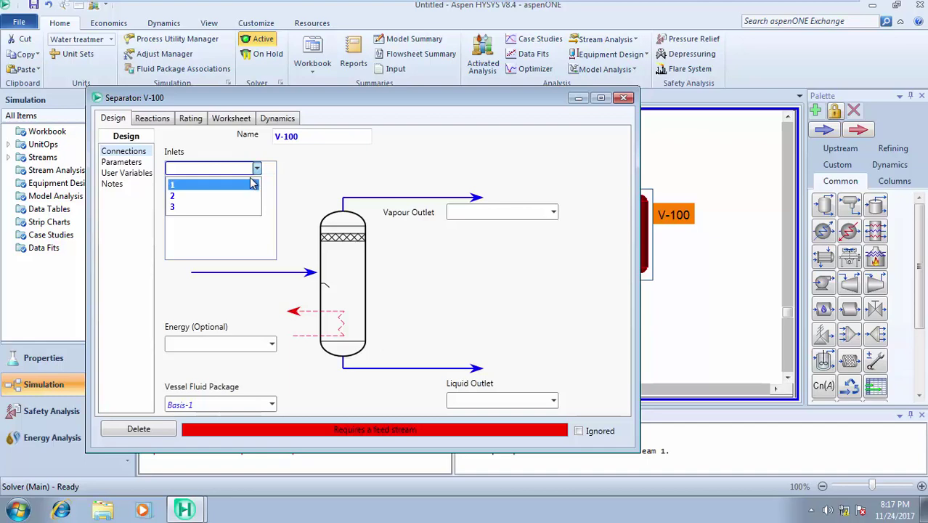
{"action": "left_click", "coordinate": [207, 198]}
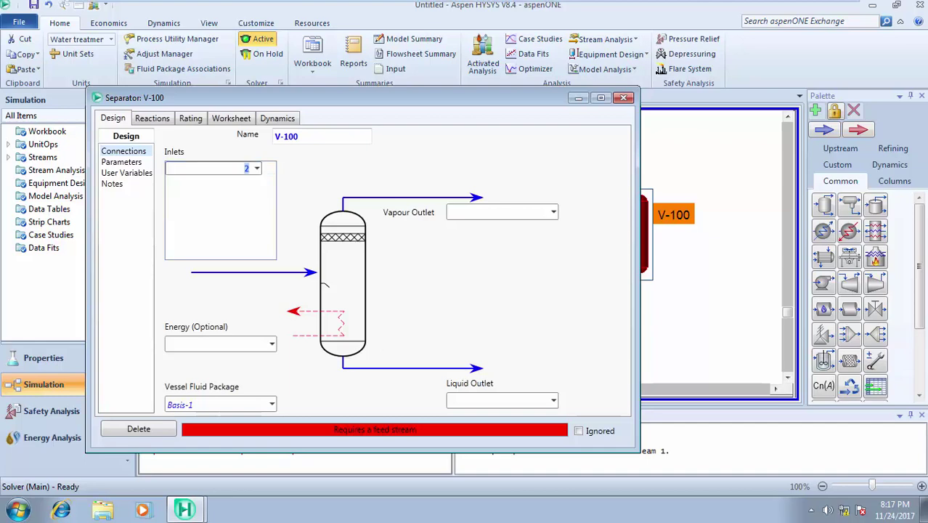
{"action": "left_click", "coordinate": [457, 212]}
{"action": "type", "text": "4"}
{"action": "left_click", "coordinate": [463, 401]}
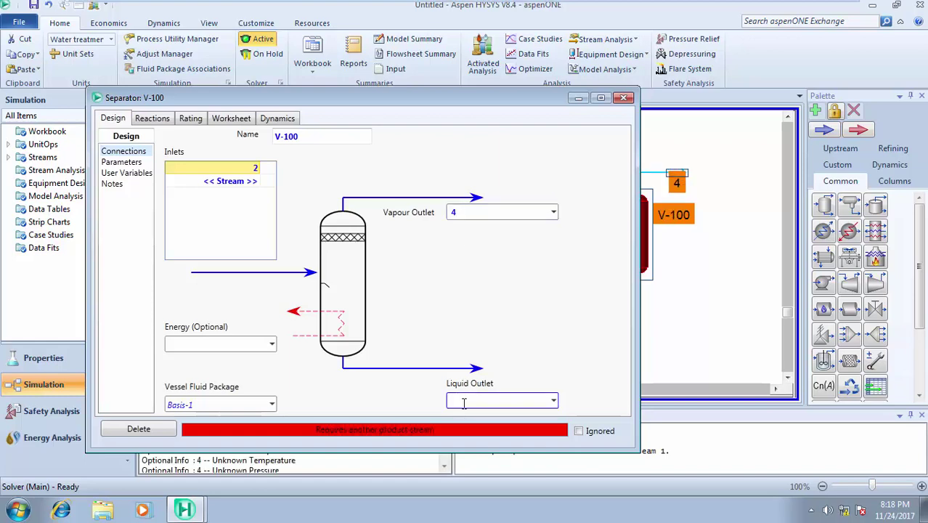
{"action": "type", "text": "5"}
{"action": "key", "text": "Return"}
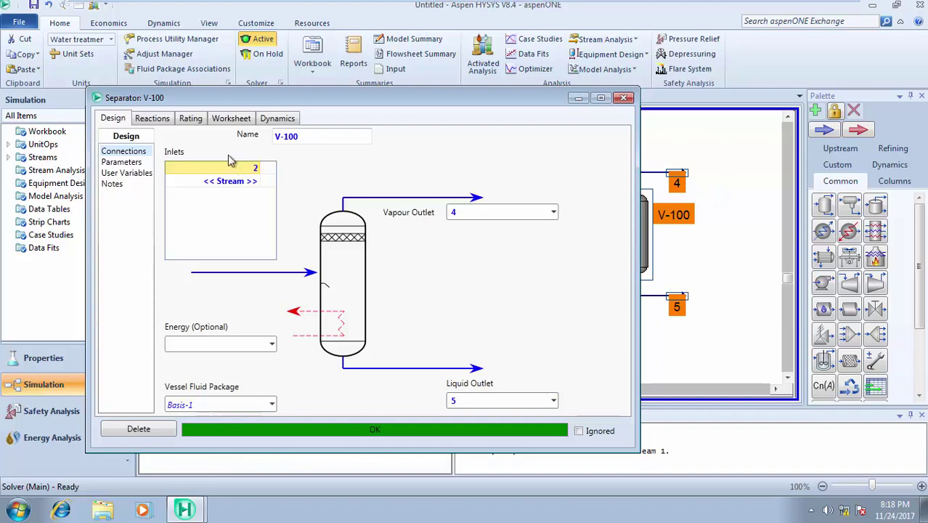
Step: Examine the conditions of the separator's inlet and outlet streams, comparing vapour fractions and flows
{"action": "left_click", "coordinate": [240, 120]}
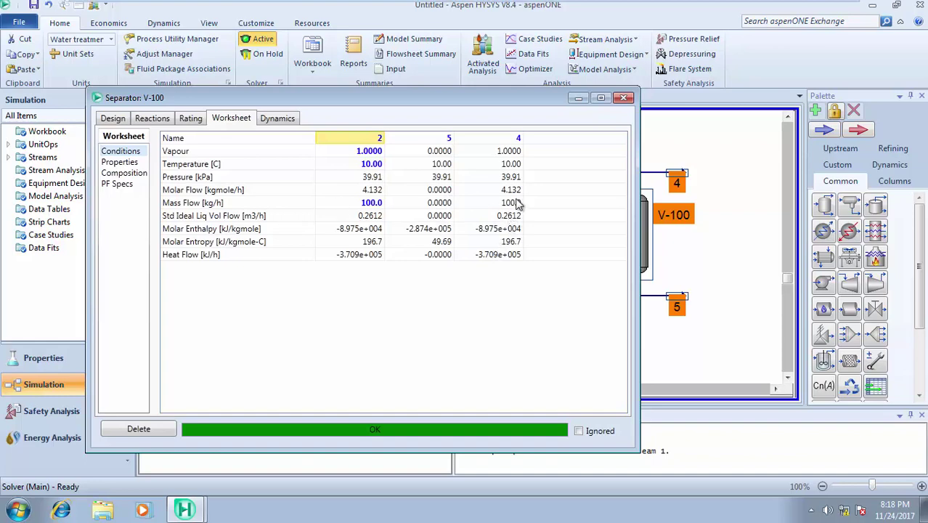
{"action": "mouse_move", "coordinate": [517, 198]}
{"action": "mouse_move", "coordinate": [433, 231]}
{"action": "mouse_move", "coordinate": [442, 214]}
{"action": "left_click", "coordinate": [623, 97]}
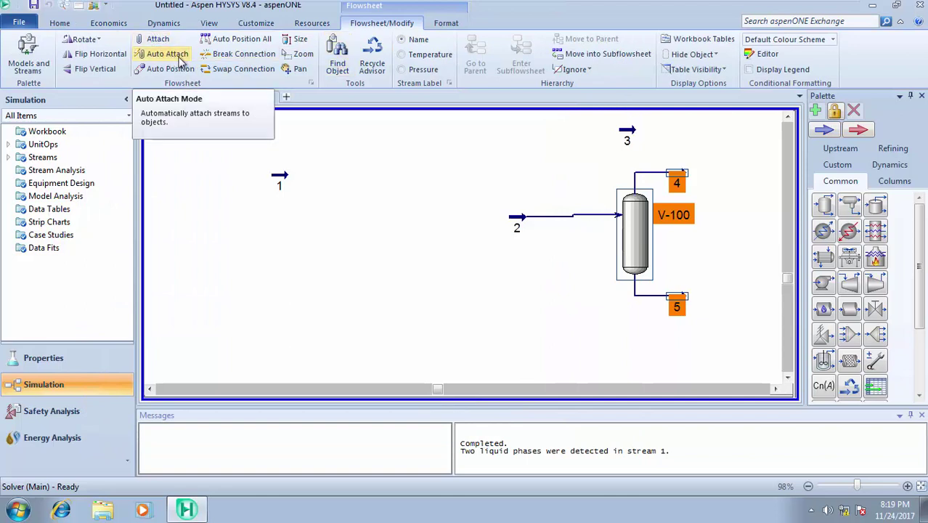
Step: Break the connection between stream 2 and the separator, and move stream 2 farther away, close to stream 1
{"action": "left_click", "coordinate": [239, 55]}
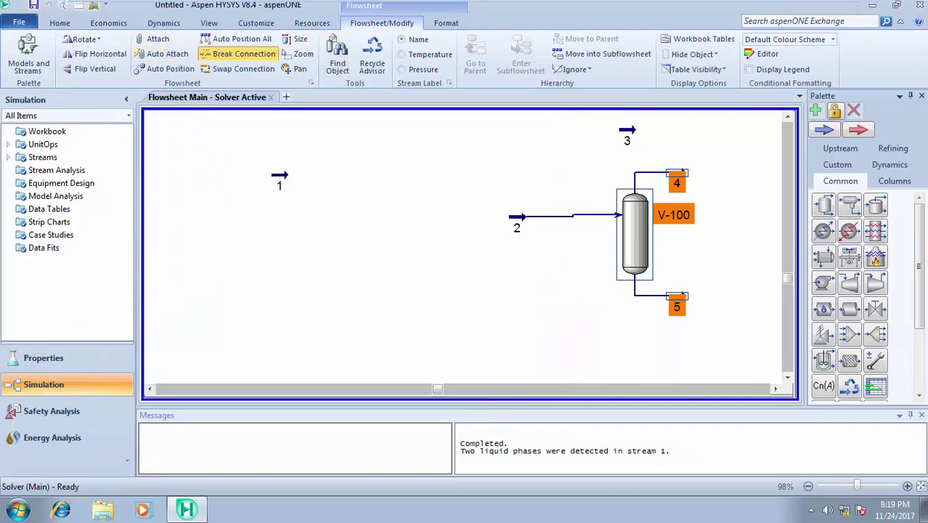
{"action": "left_click", "coordinate": [602, 219]}
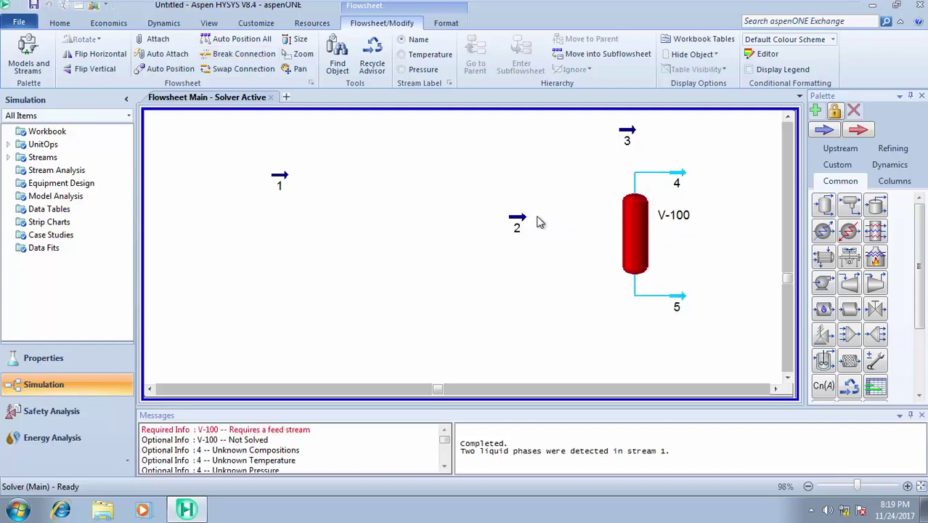
{"action": "double_click", "coordinate": [512, 220]}
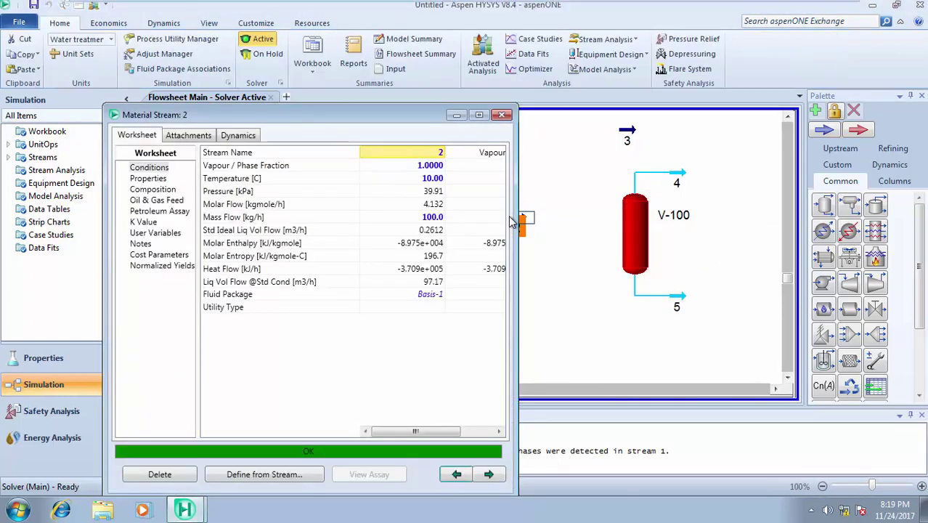
{"action": "left_click", "coordinate": [504, 117]}
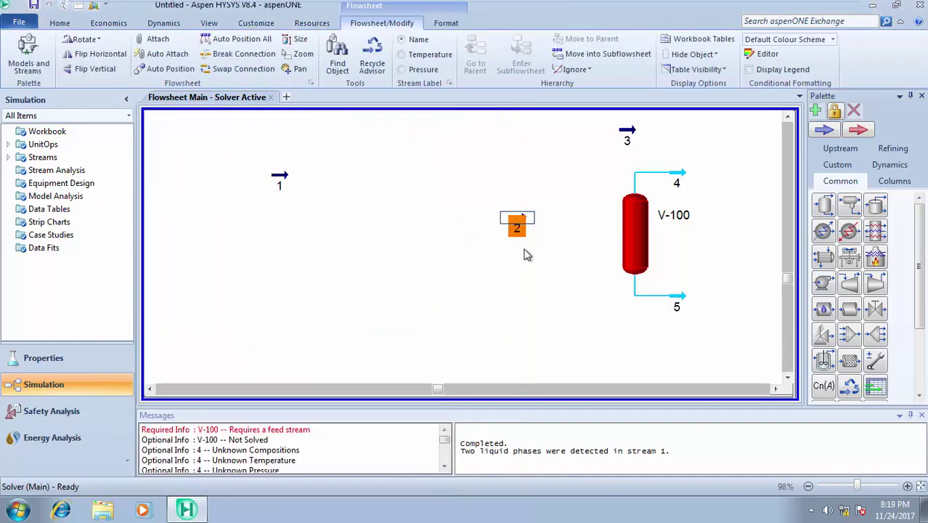
{"action": "left_click_drag", "start_coordinate": [517, 227], "coordinate": [355, 226]}
{"action": "left_click", "coordinate": [407, 220]}
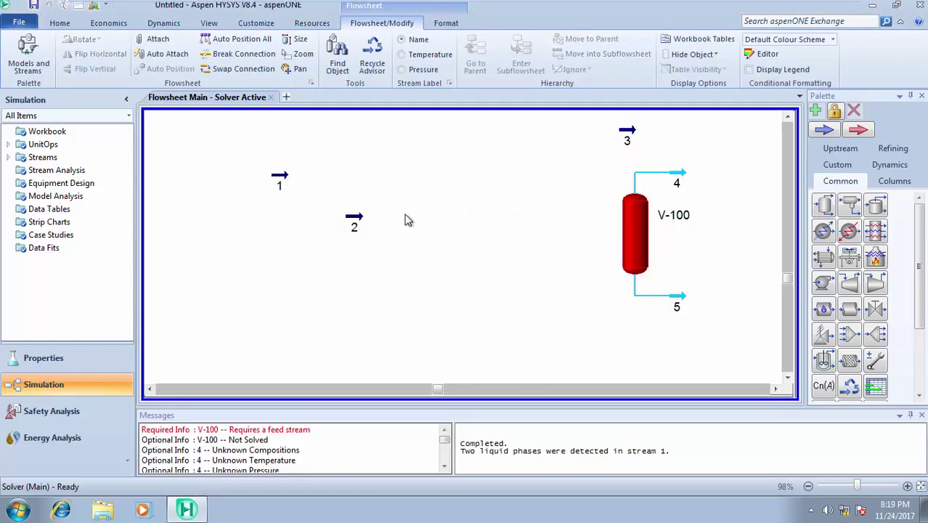
Step: Add the Gas Water Content correlation to the properties of stream 2 and examine its value
{"action": "double_click", "coordinate": [355, 221]}
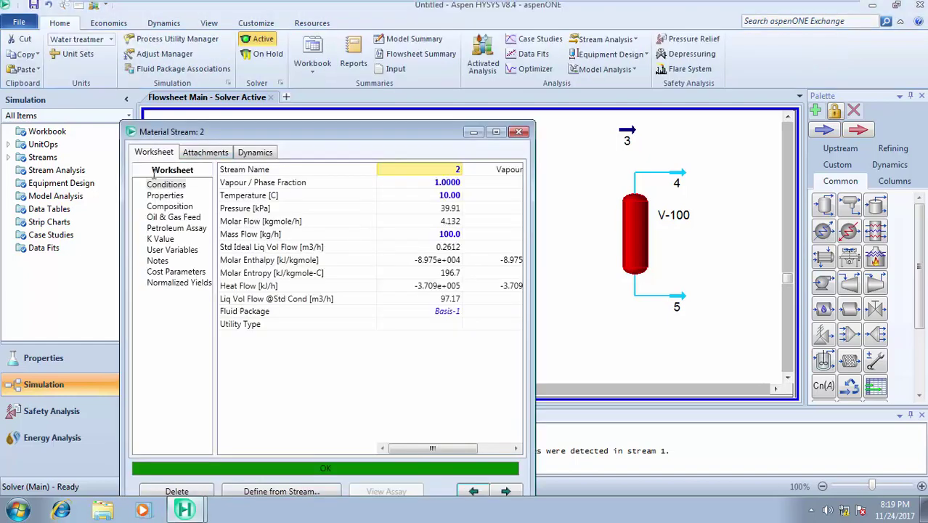
{"action": "left_click", "coordinate": [161, 196]}
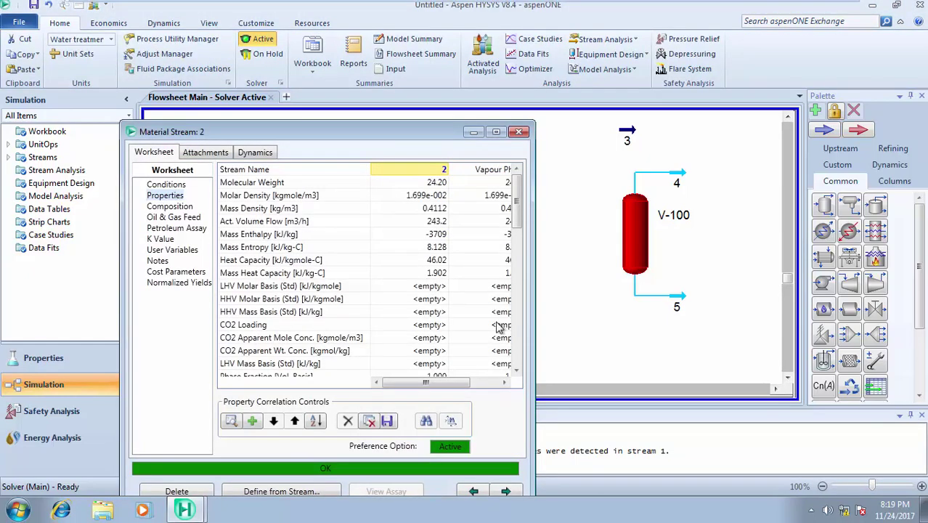
{"action": "left_click_drag", "start_coordinate": [520, 199], "coordinate": [521, 372]}
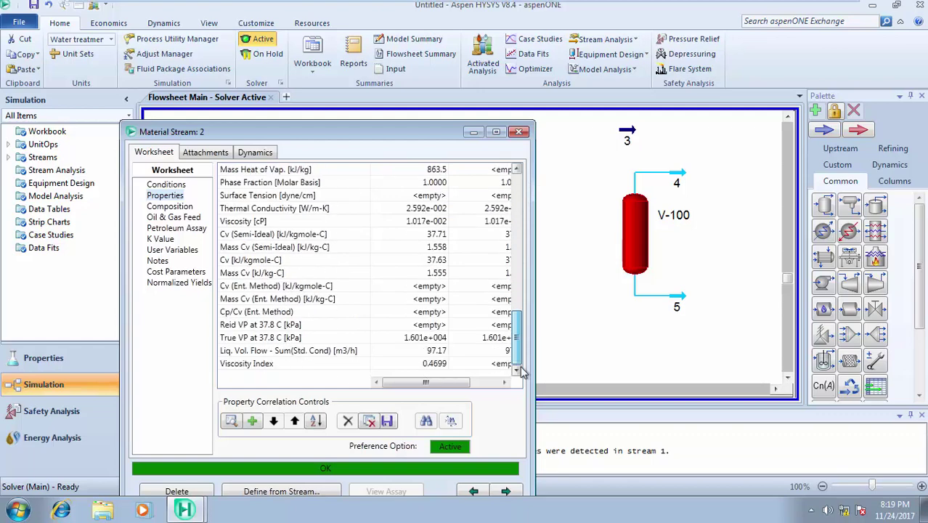
{"action": "left_click", "coordinate": [251, 421]}
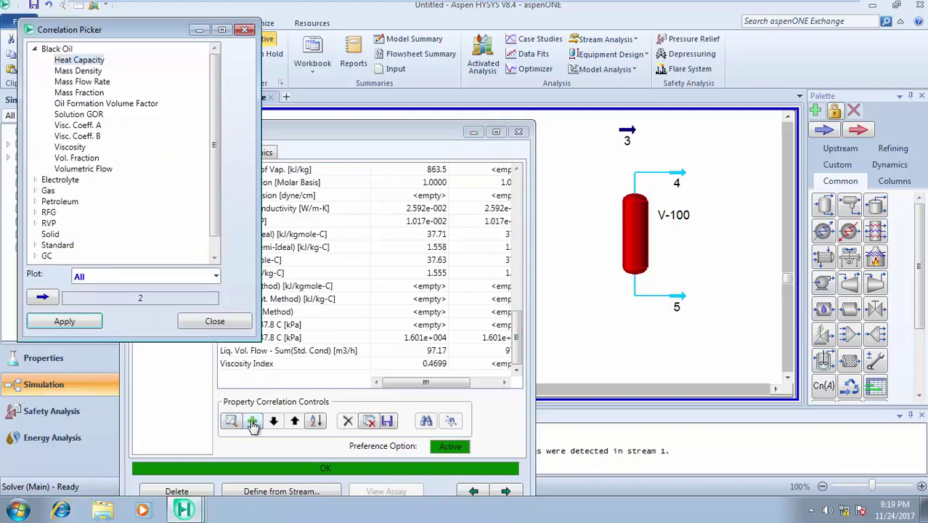
{"action": "left_click", "coordinate": [34, 191]}
{"action": "left_click_drag", "start_coordinate": [213, 141], "coordinate": [213, 189]}
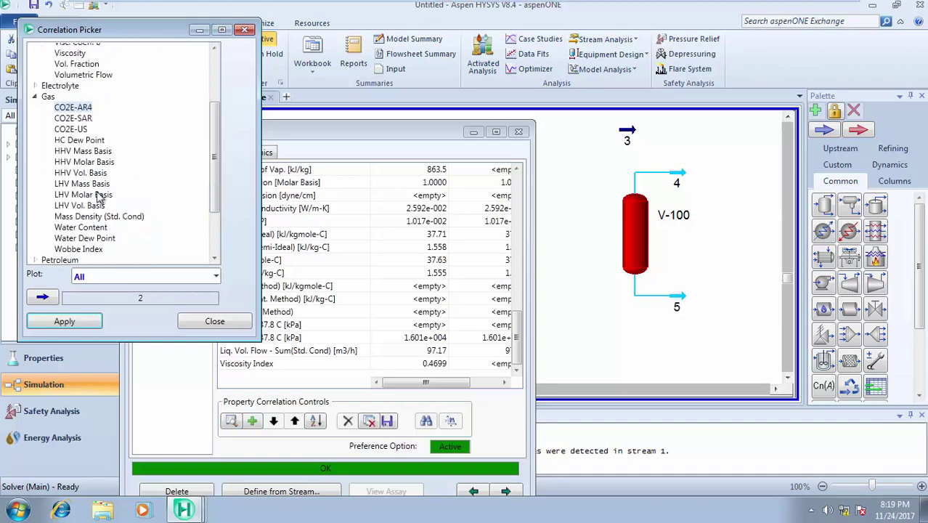
{"action": "left_click", "coordinate": [95, 227]}
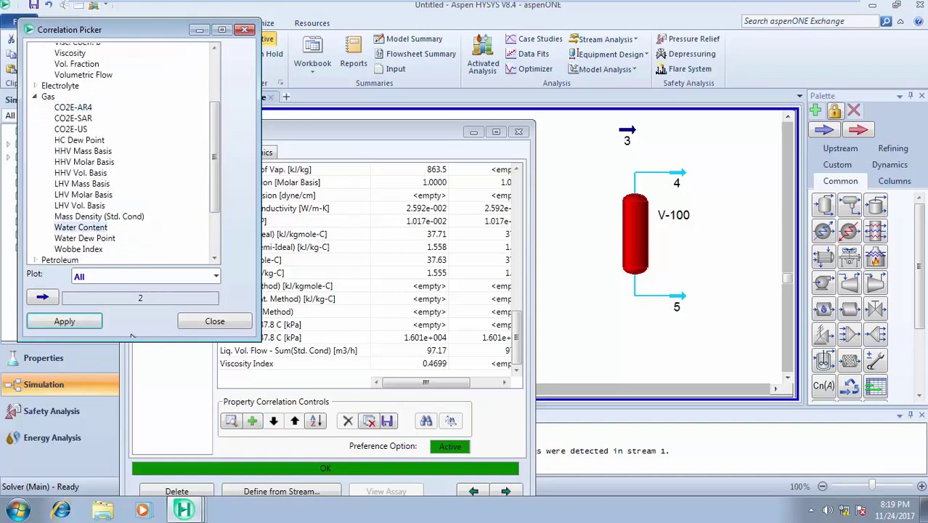
{"action": "left_click", "coordinate": [93, 326]}
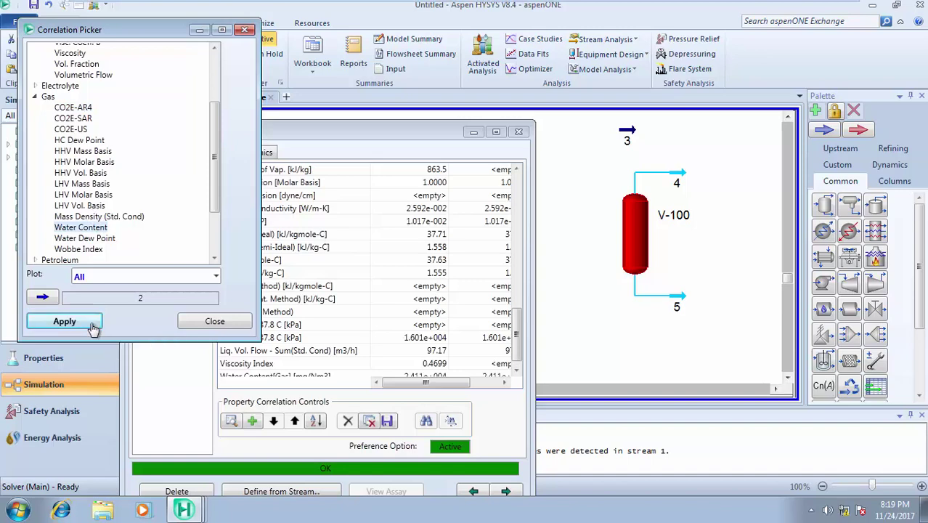
{"action": "left_click", "coordinate": [203, 323]}
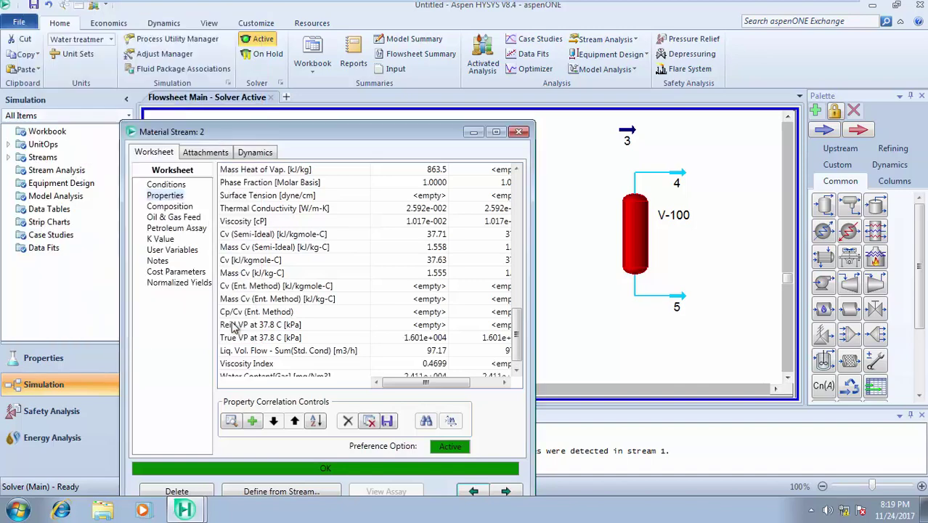
{"action": "left_click", "coordinate": [514, 372]}
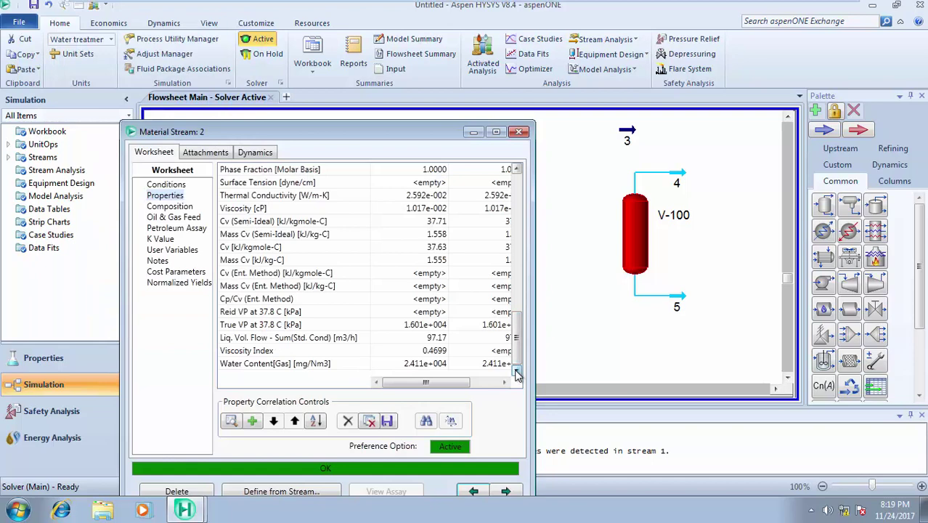
{"action": "mouse_move", "coordinate": [434, 369]}
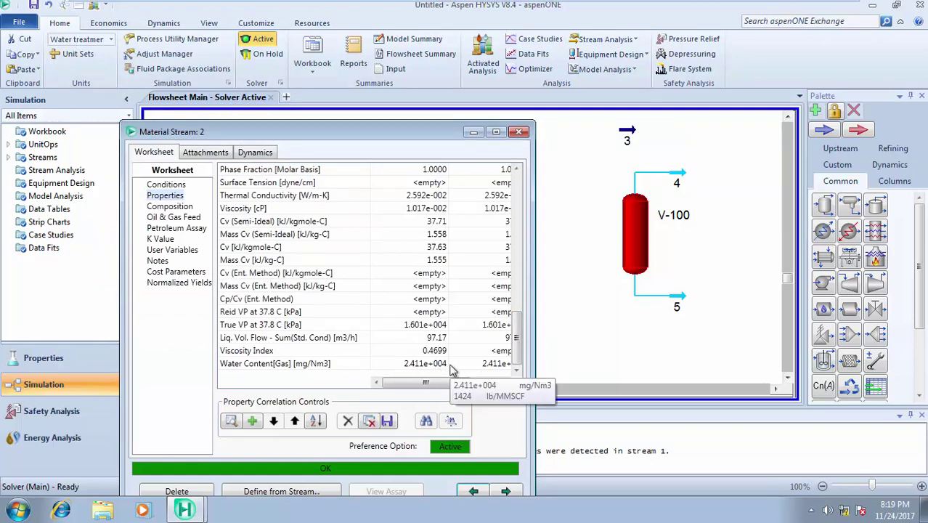
Step: Place a cooler just after stream 2 on the flowsheet and open its settings
{"action": "left_click", "coordinate": [521, 132]}
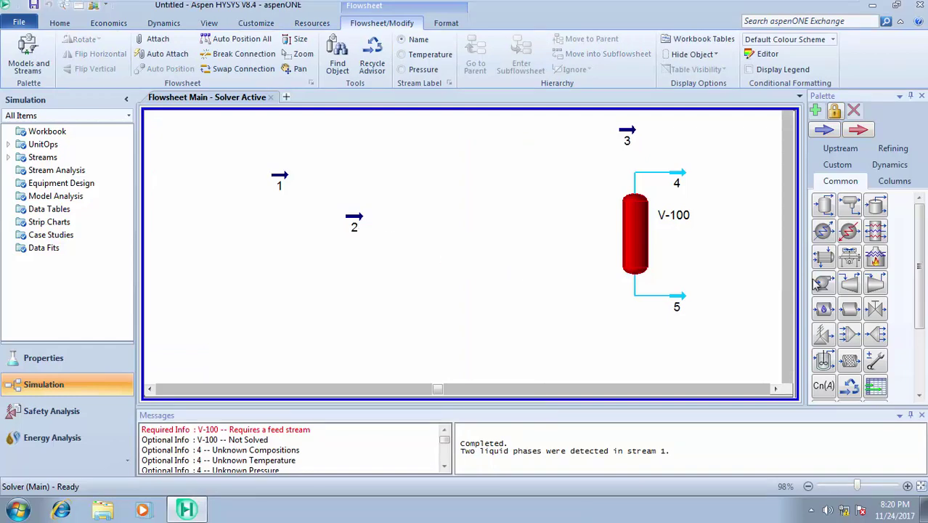
{"action": "left_click_drag", "start_coordinate": [821, 233], "coordinate": [389, 247]}
{"action": "double_click", "coordinate": [400, 237]}
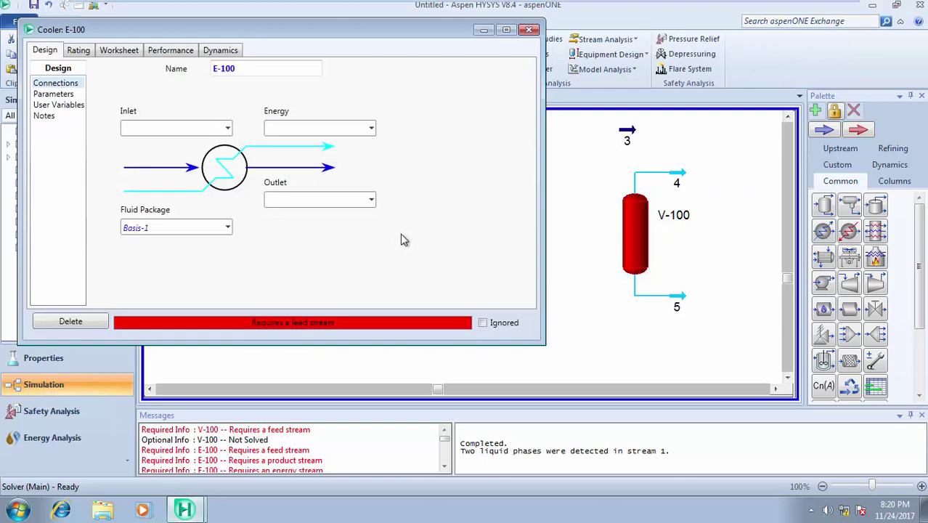
Step: Connect the cooler with stream 2 as inlet, stream 6 as outlet and Cond Q as energy stream
{"action": "left_click", "coordinate": [227, 128]}
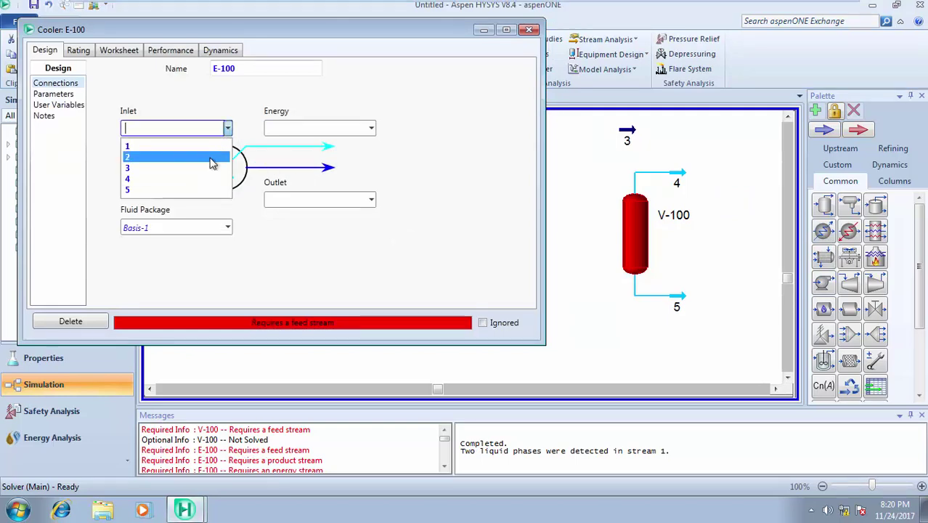
{"action": "left_click", "coordinate": [212, 157]}
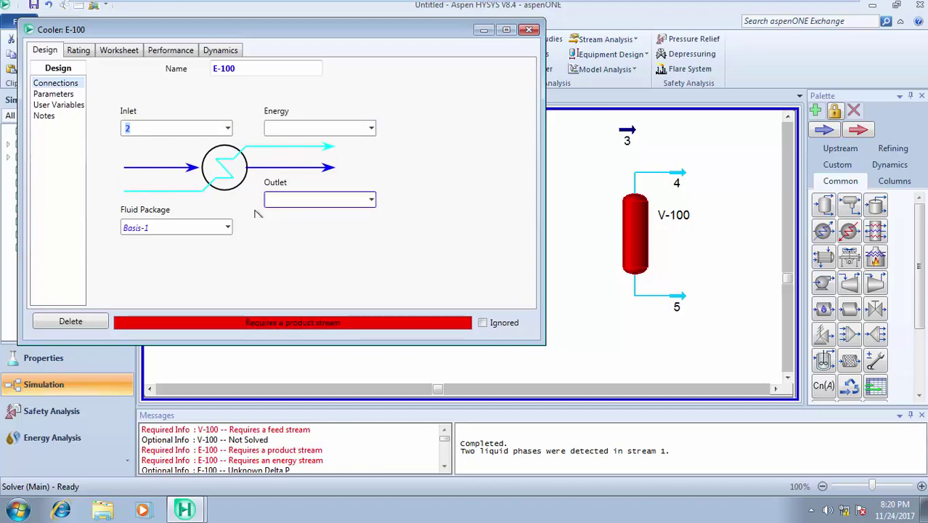
{"action": "left_click", "coordinate": [334, 201]}
{"action": "type", "text": "6"}
{"action": "left_click", "coordinate": [328, 129]}
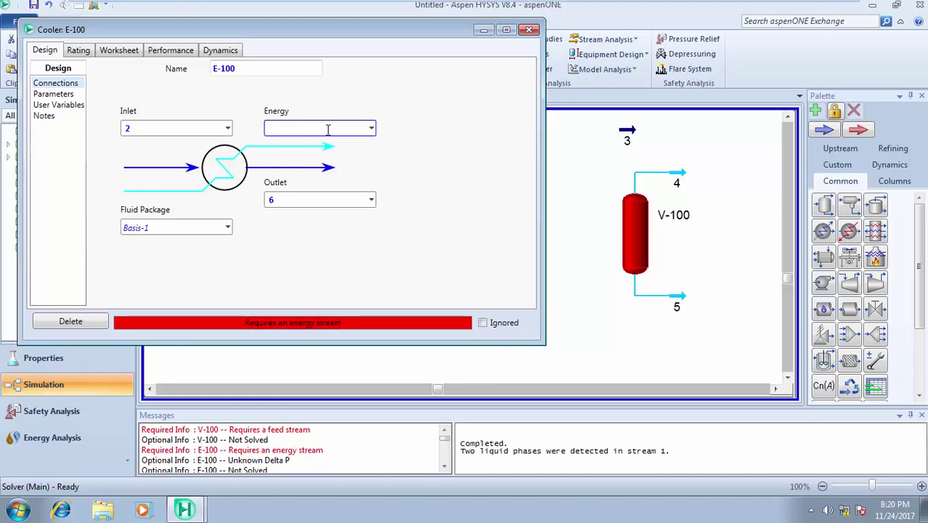
{"action": "type", "text": "Cond Q"}
{"action": "key", "text": "Return"}
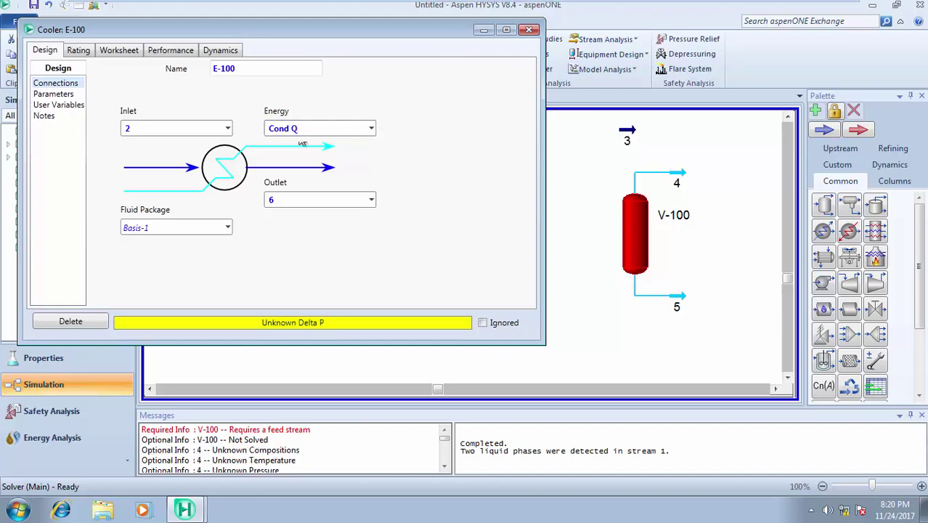
Step: Set the vapour fraction of the cooler's outlet stream 6 to 0.5
{"action": "left_click", "coordinate": [136, 57]}
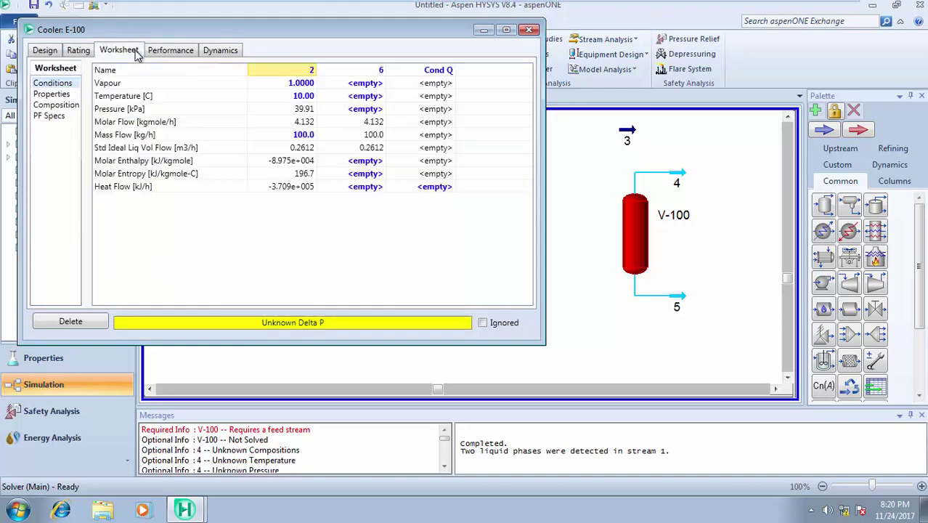
{"action": "left_click", "coordinate": [366, 84]}
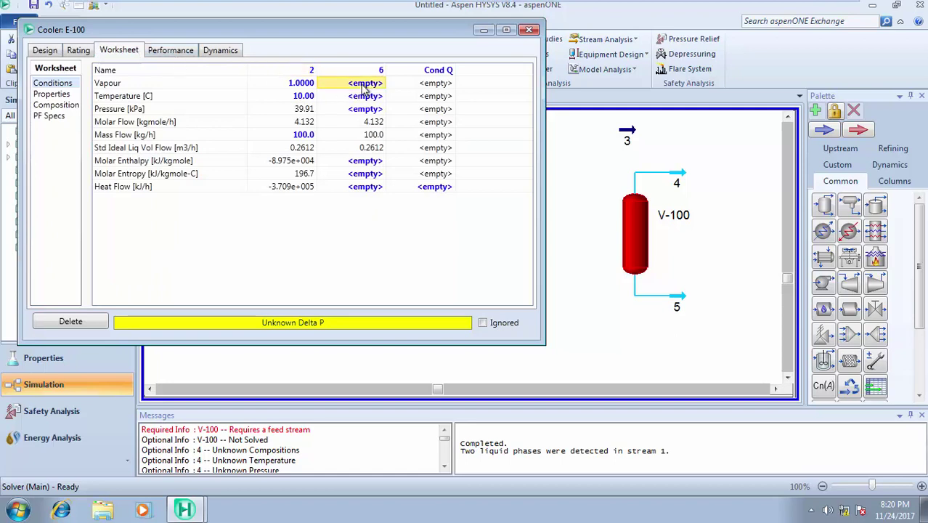
{"action": "type", "text": "0.5"}
{"action": "left_click", "coordinate": [371, 109]}
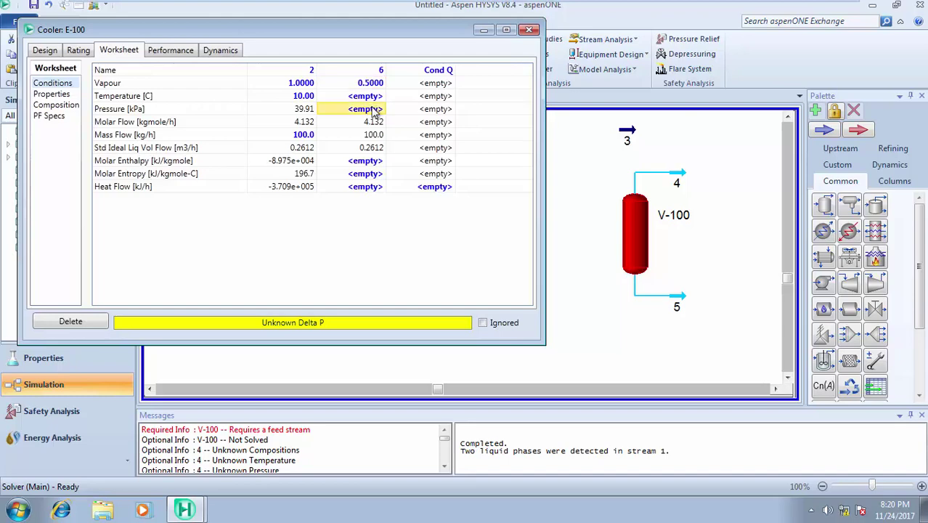
Step: Set the cooler's pressure drop (Delta P) to 10 kPa
{"action": "left_click", "coordinate": [57, 52]}
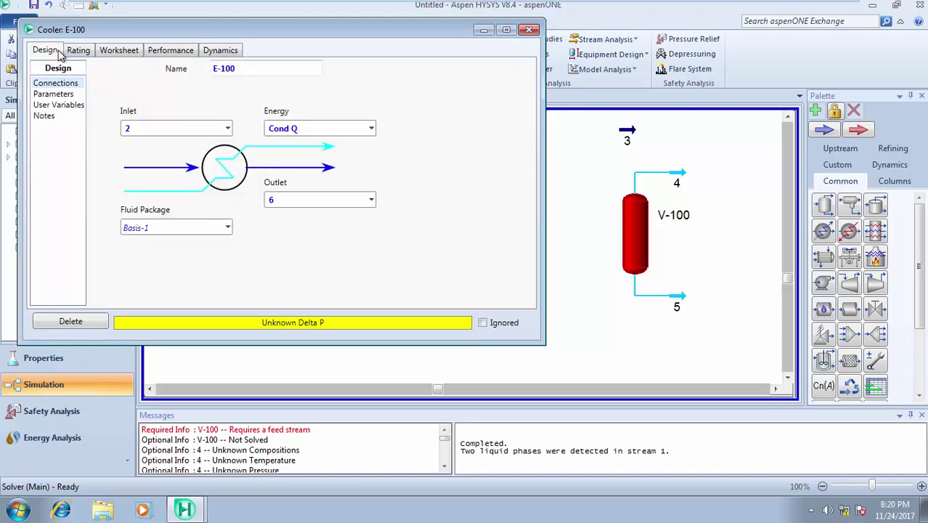
{"action": "left_click", "coordinate": [74, 94]}
{"action": "left_click", "coordinate": [159, 86]}
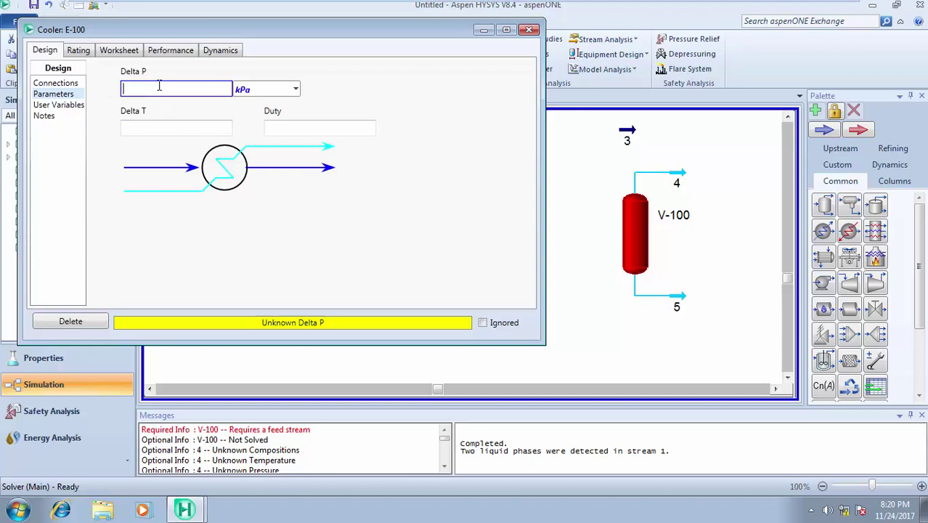
{"action": "type", "text": "10"}
{"action": "key", "text": "Return"}
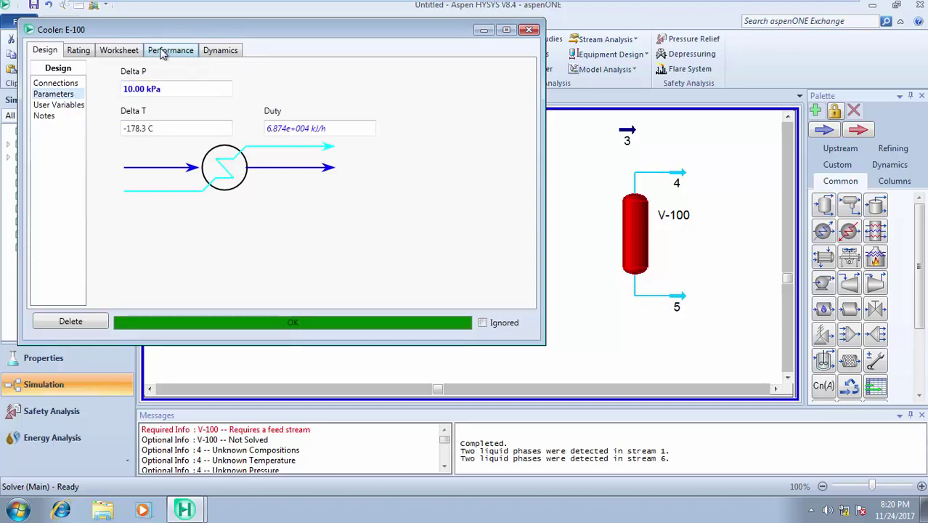
Step: Clear the vapour fraction specification of the cooler's outlet stream 6 and set its temperature to -168.3 °C instead
{"action": "left_click", "coordinate": [164, 50]}
{"action": "left_click", "coordinate": [128, 51]}
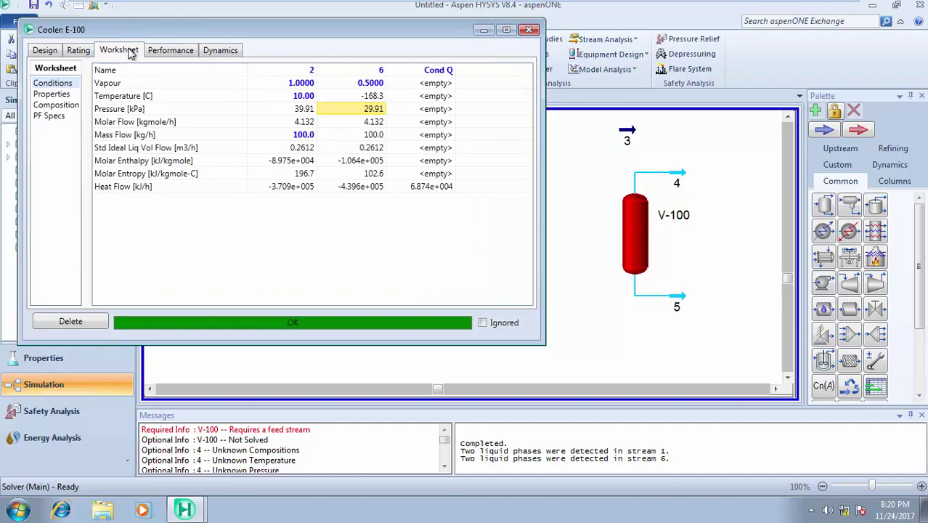
{"action": "left_click", "coordinate": [376, 99]}
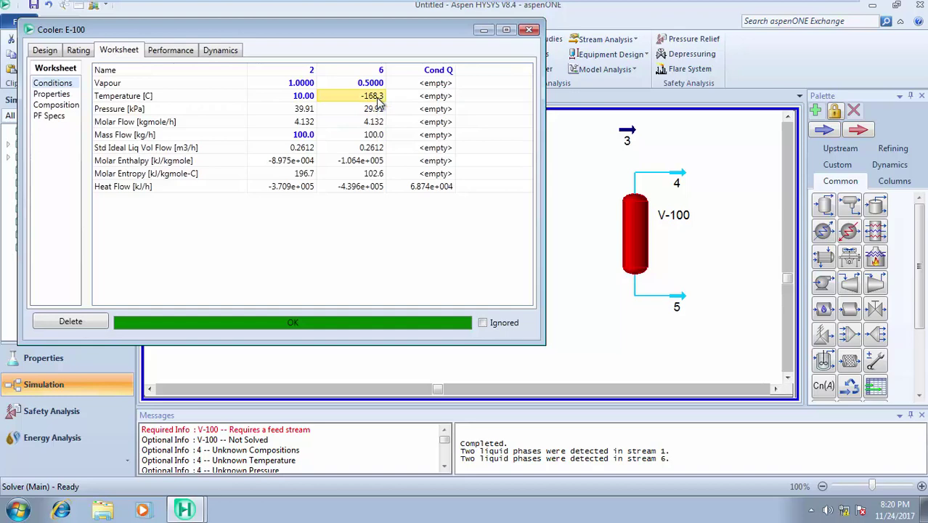
{"action": "left_click", "coordinate": [384, 86]}
{"action": "key", "text": "Delete"}
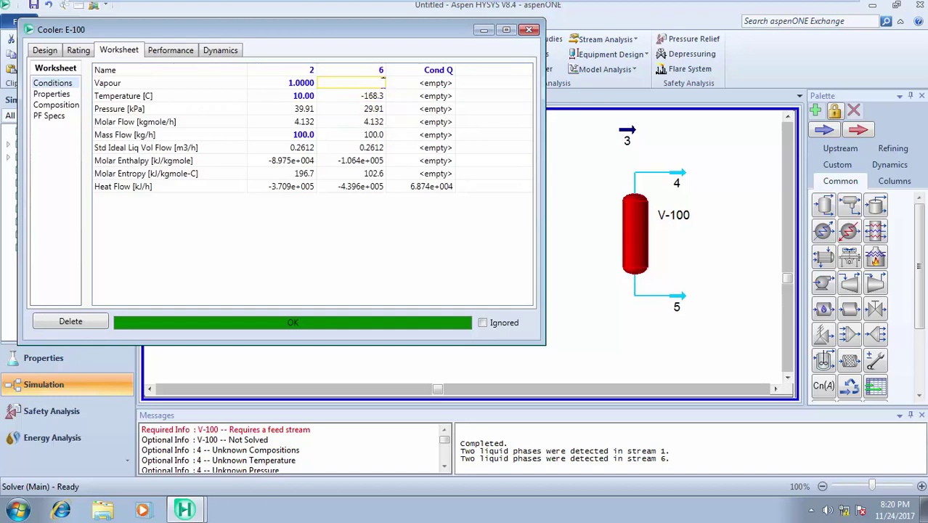
{"action": "left_click", "coordinate": [380, 108]}
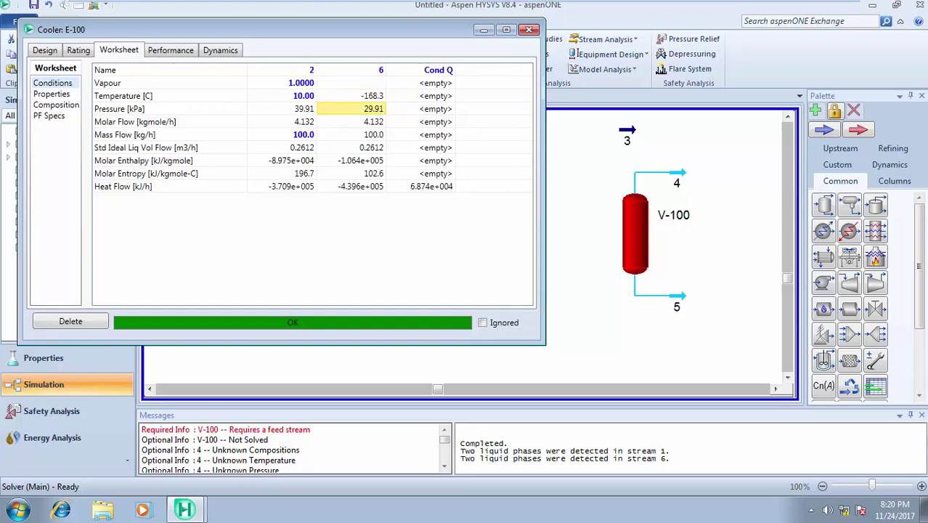
{"action": "left_click", "coordinate": [373, 100]}
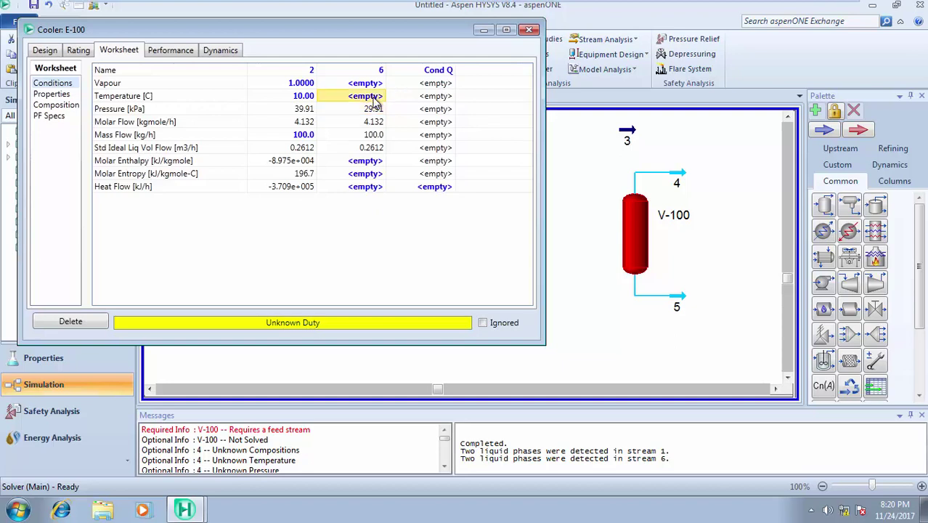
{"action": "left_click", "coordinate": [373, 98]}
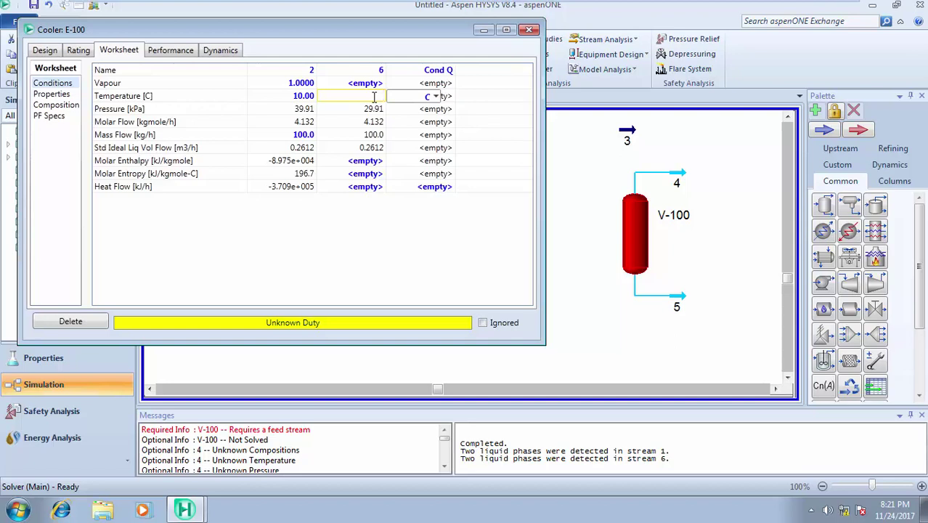
{"action": "type", "text": "-168.3"}
{"action": "left_click", "coordinate": [387, 126]}
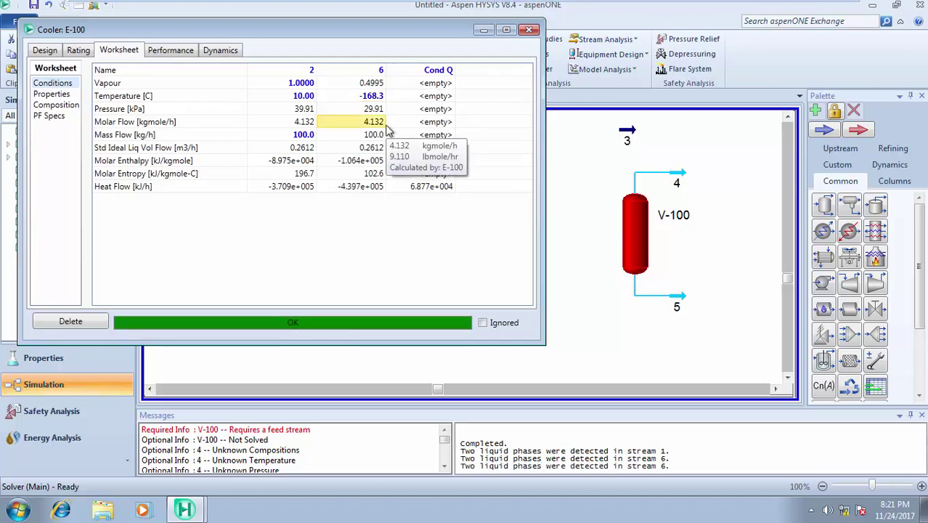
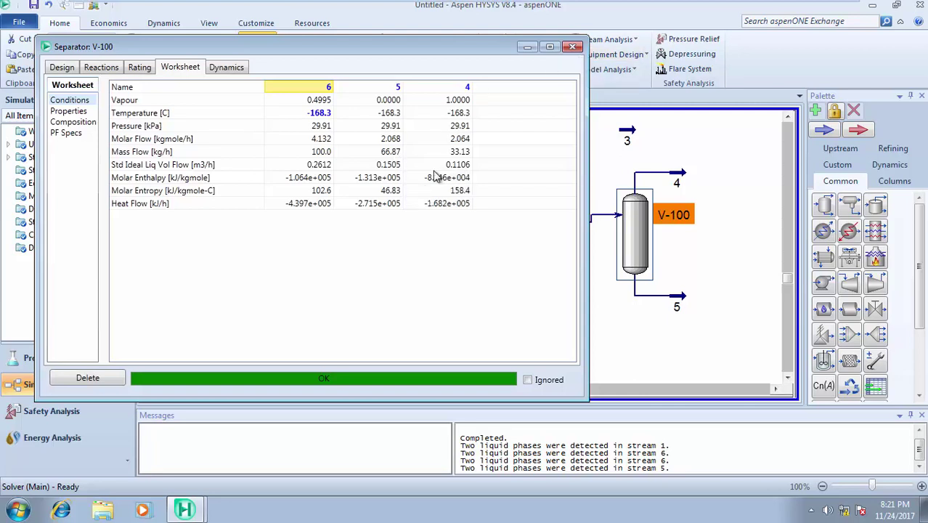
Step: Examine the mass flow of the separator's vapour outlet stream and close the separator's worksheet
{"action": "mouse_move", "coordinate": [462, 157]}
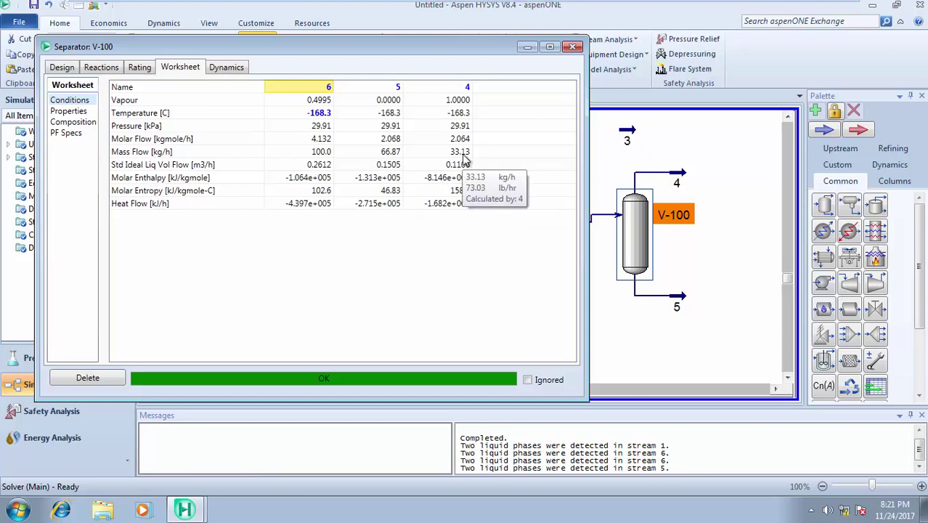
{"action": "left_click", "coordinate": [573, 46]}
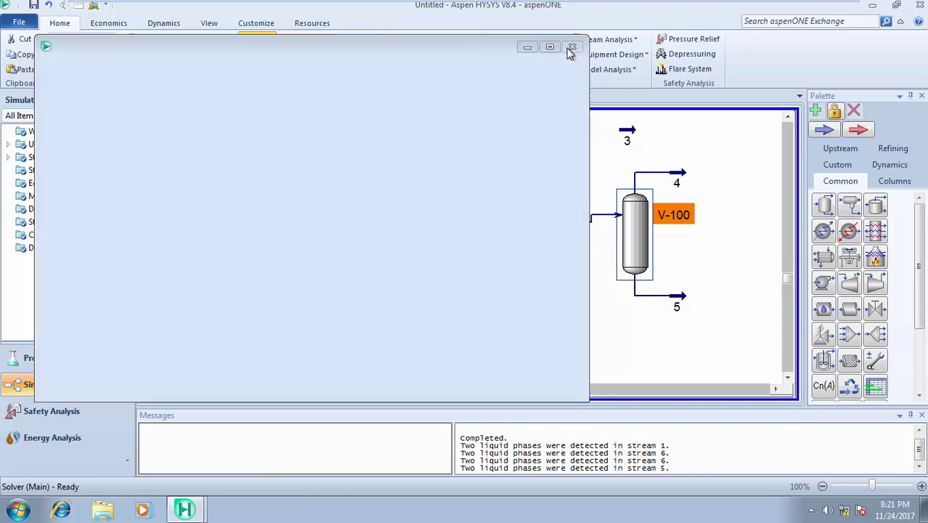
Step: Add the Gas Water Content correlation to the properties of stream 4 and examine its value
{"action": "double_click", "coordinate": [677, 178]}
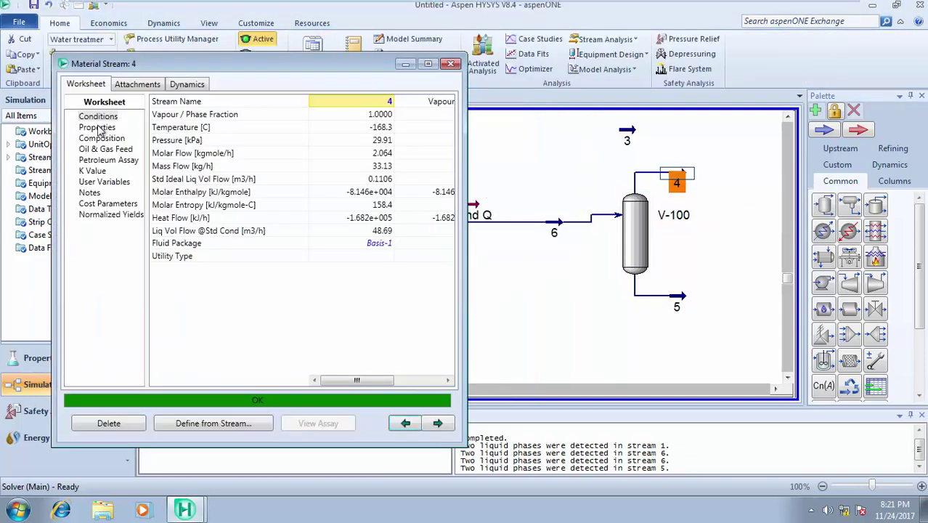
{"action": "left_click", "coordinate": [98, 128]}
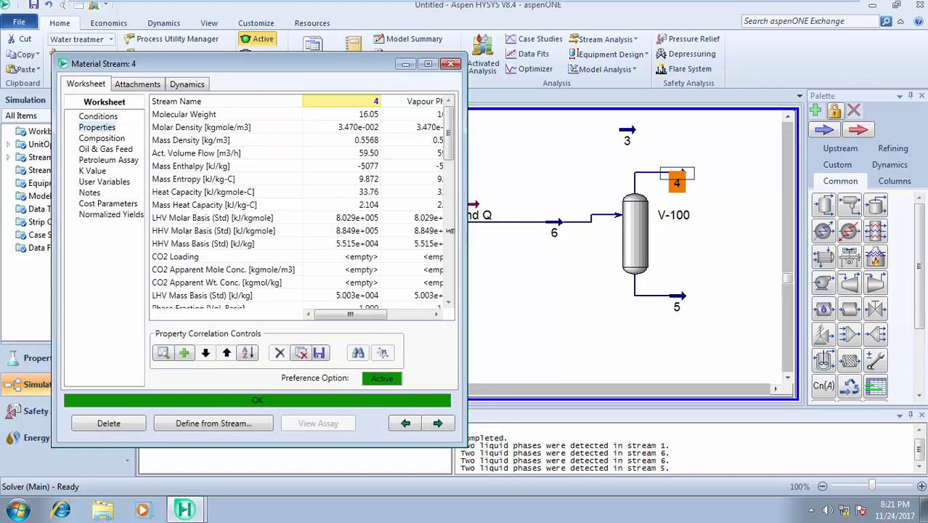
{"action": "left_click_drag", "start_coordinate": [449, 130], "coordinate": [454, 330]}
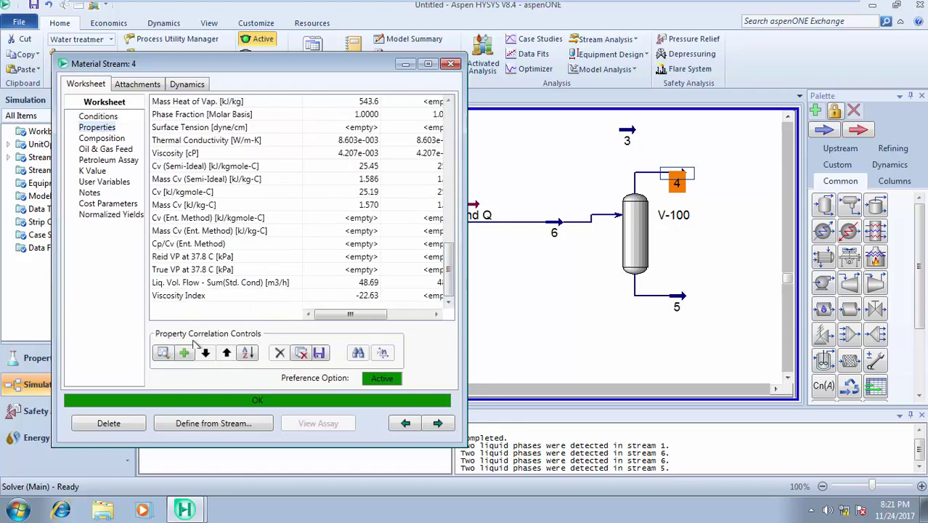
{"action": "left_click", "coordinate": [186, 356]}
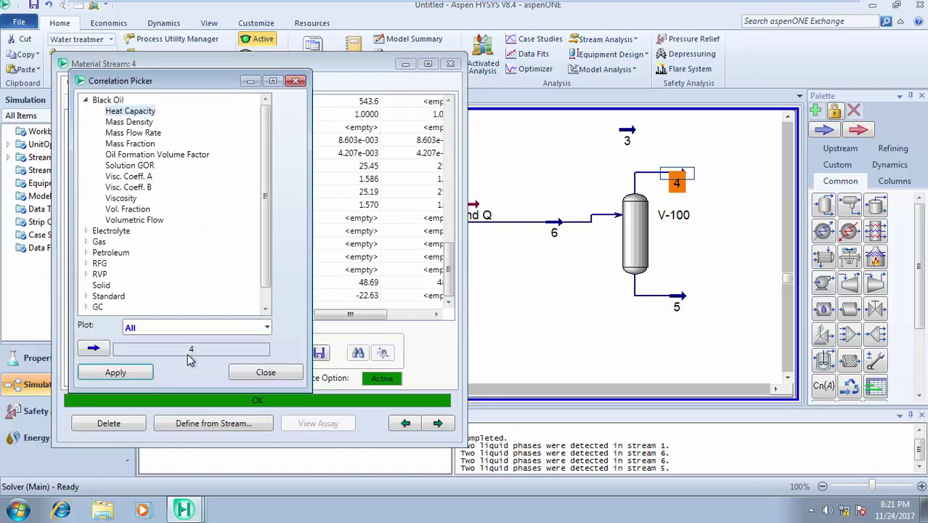
{"action": "left_click", "coordinate": [87, 241]}
{"action": "left_click_drag", "start_coordinate": [265, 190], "coordinate": [263, 275]}
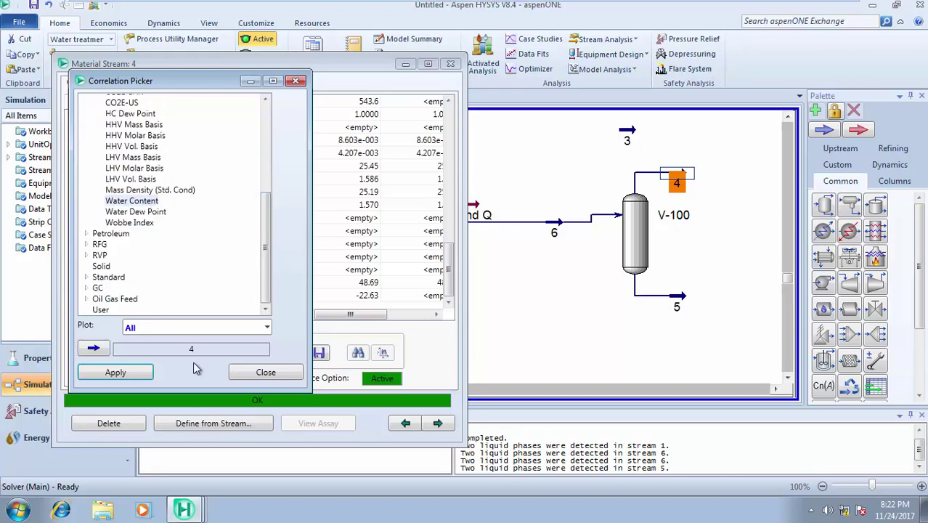
{"action": "left_click", "coordinate": [132, 376]}
{"action": "left_click", "coordinate": [287, 376]}
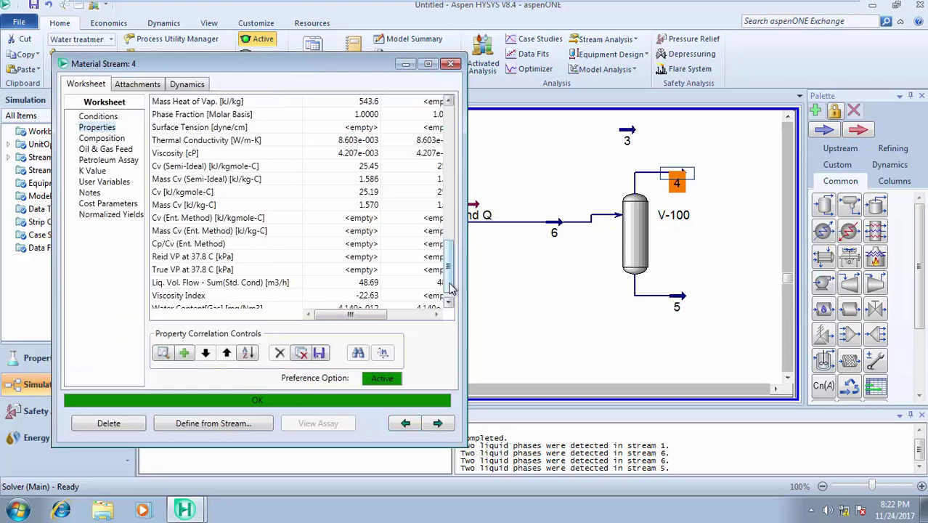
{"action": "left_click_drag", "start_coordinate": [450, 287], "coordinate": [450, 306]}
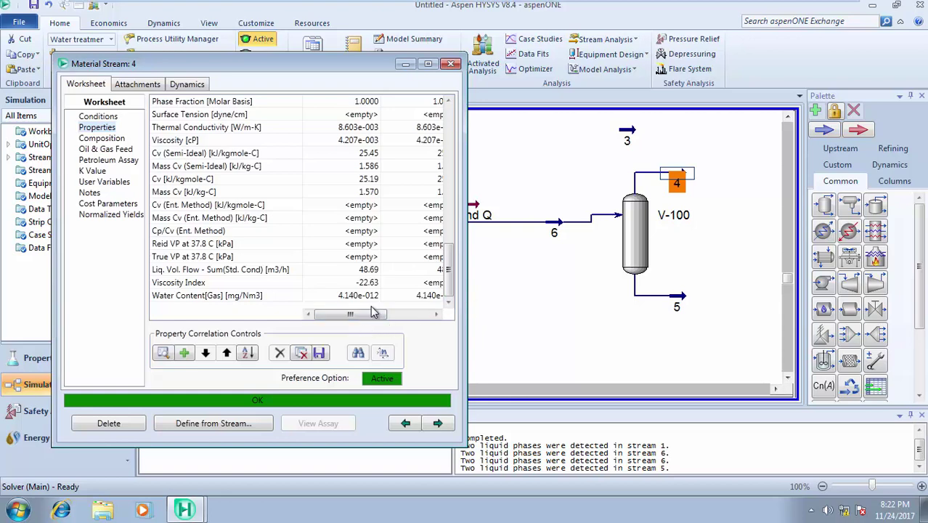
{"action": "left_click", "coordinate": [451, 64]}
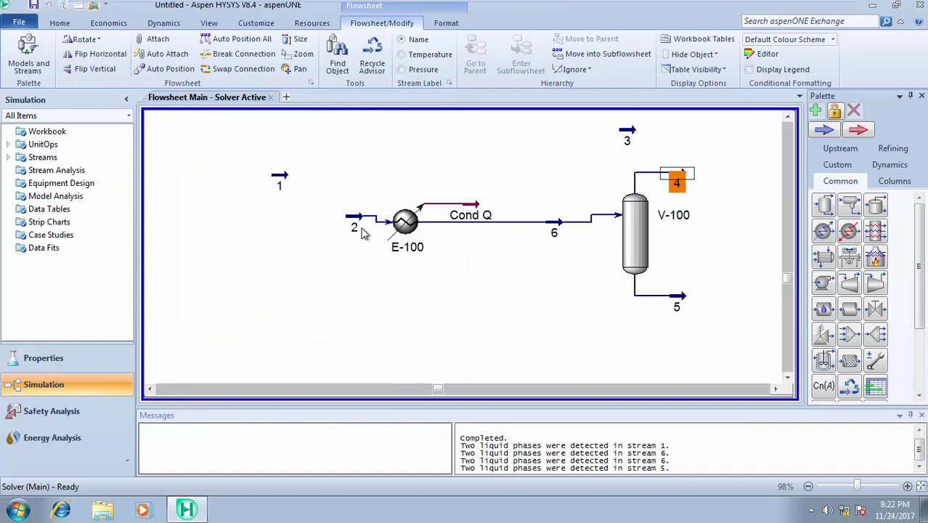
Step: Examine the gas water content in the properties of stream 2 for comparison with stream 4
{"action": "left_click", "coordinate": [352, 223]}
{"action": "double_click", "coordinate": [352, 222]}
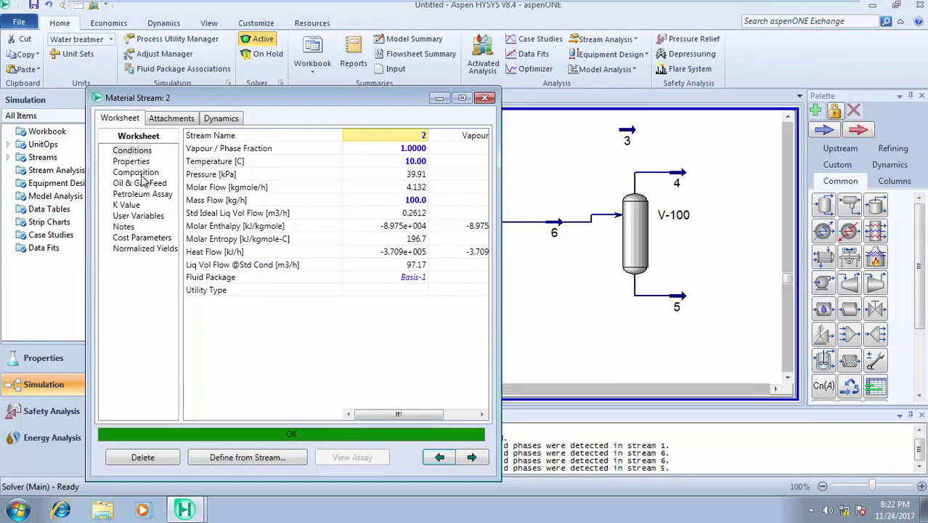
{"action": "left_click", "coordinate": [132, 163]}
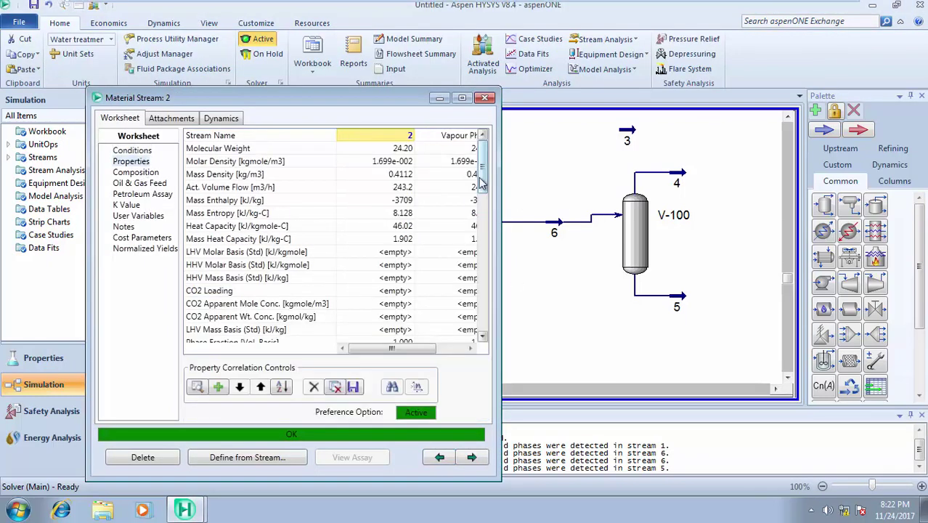
{"action": "left_click_drag", "start_coordinate": [479, 176], "coordinate": [479, 332]}
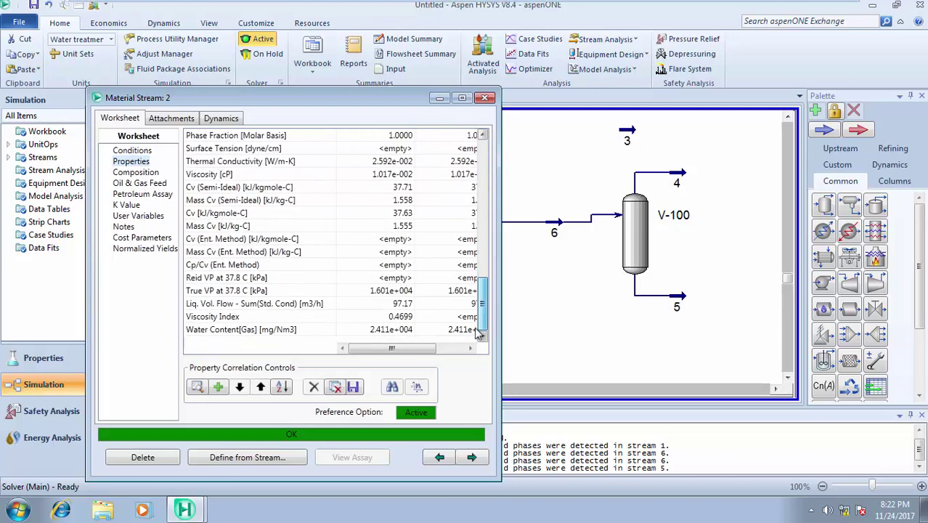
{"action": "mouse_move", "coordinate": [385, 337]}
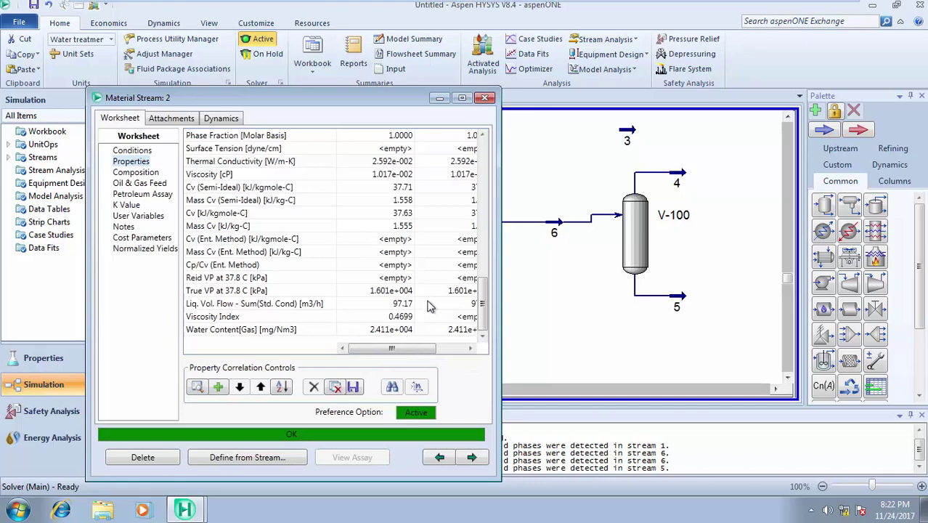
{"action": "left_click", "coordinate": [487, 99]}
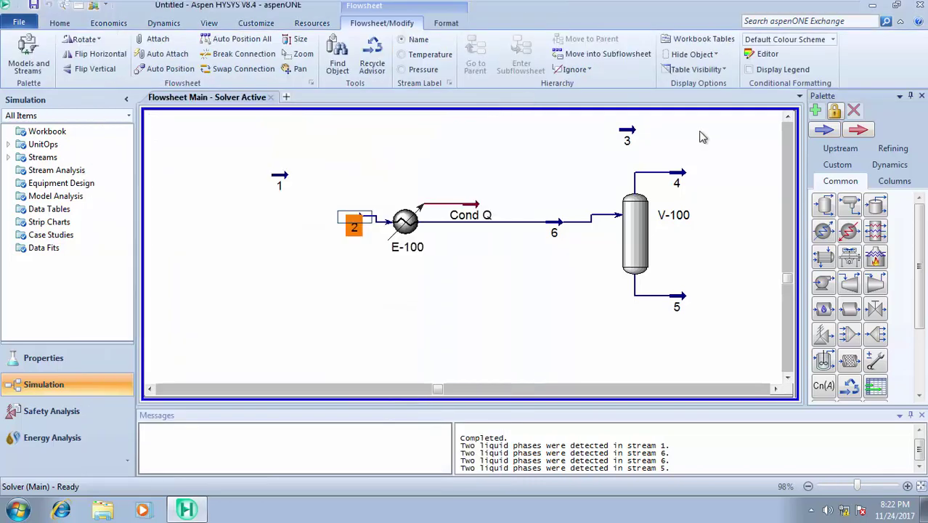
Step: Recheck the gas water content in the properties of stream 4, reopen its conditions, and close the stream window
{"action": "double_click", "coordinate": [678, 180]}
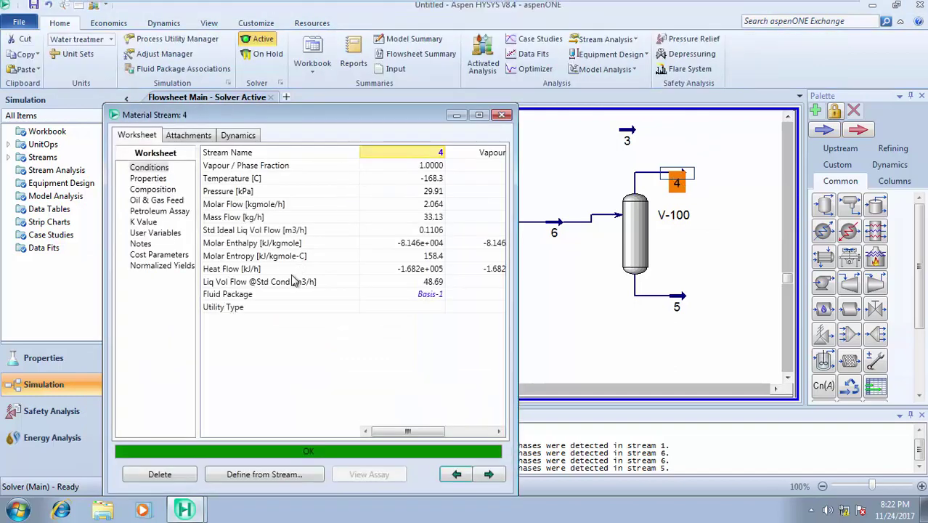
{"action": "left_click", "coordinate": [148, 178]}
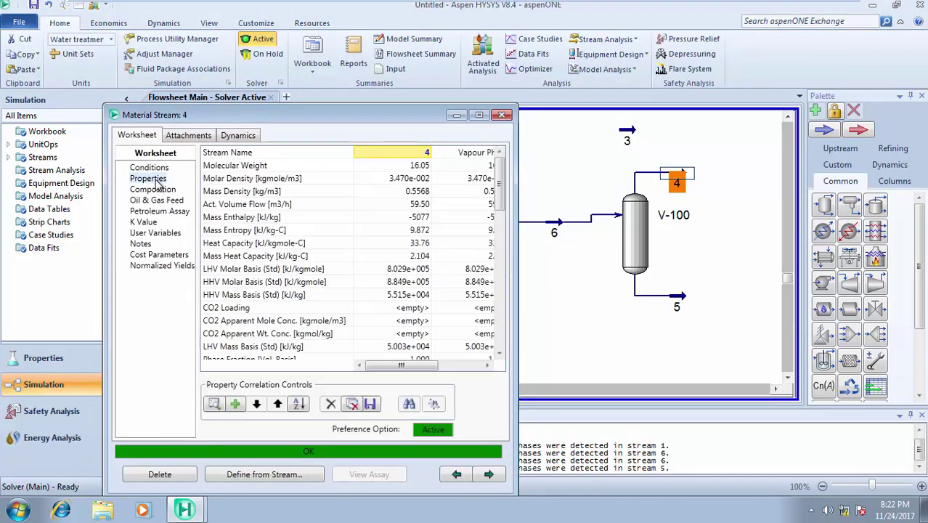
{"action": "scroll", "coordinate": [500, 210], "scroll_direction": "down", "scroll_amount": 2}
{"action": "scroll", "coordinate": [512, 270], "scroll_direction": "down", "scroll_amount": 8}
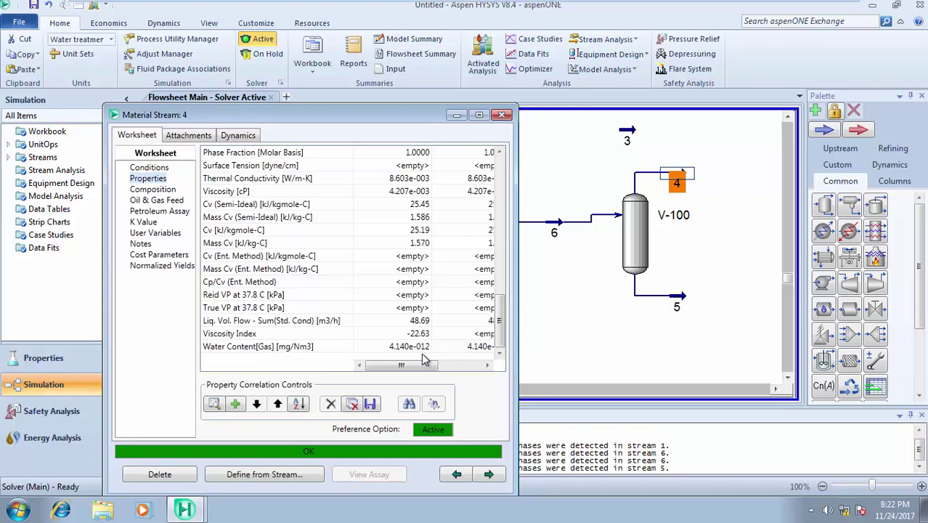
{"action": "left_click", "coordinate": [502, 116]}
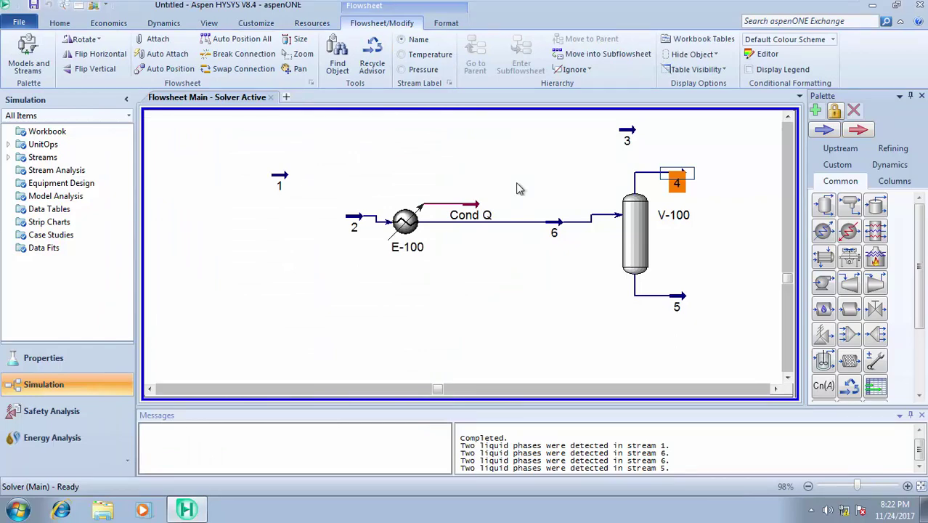
{"action": "double_click", "coordinate": [677, 183]}
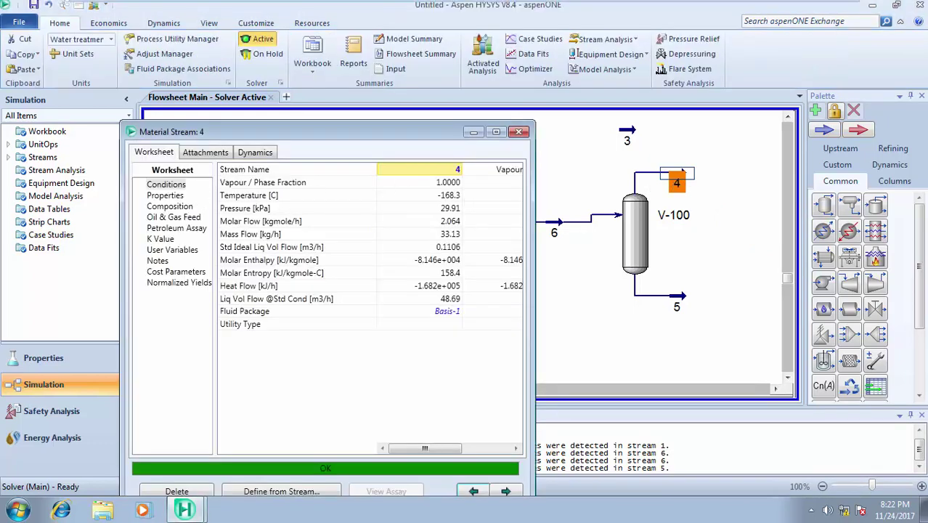
{"action": "left_click", "coordinate": [518, 133]}
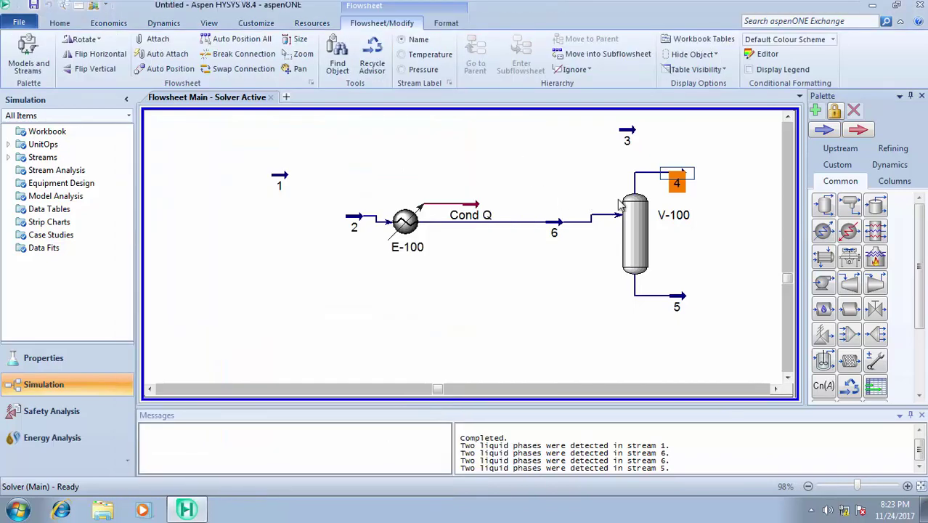
Step: Move separator V-100 slightly down in line with stream 6 and add a 3-phase separator below cooler E-100
{"action": "left_click_drag", "start_coordinate": [634, 223], "coordinate": [632, 229]}
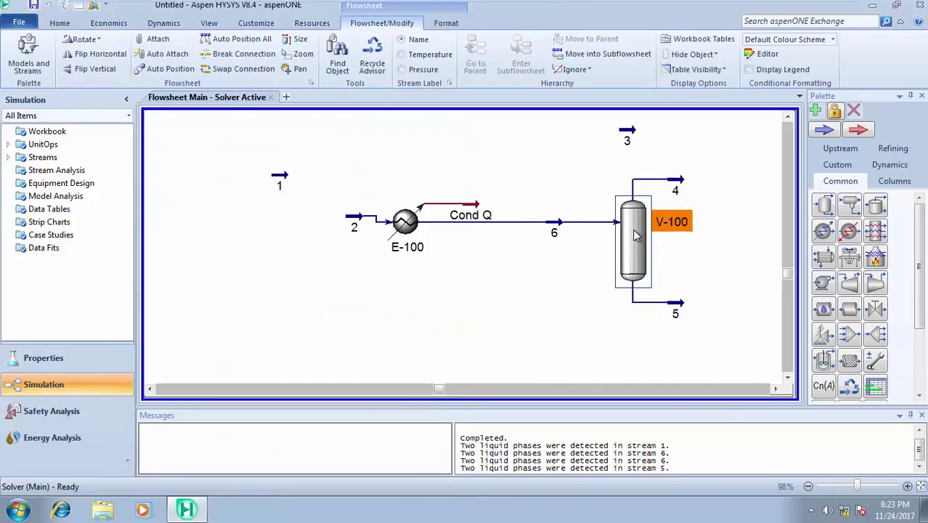
{"action": "left_click", "coordinate": [723, 245]}
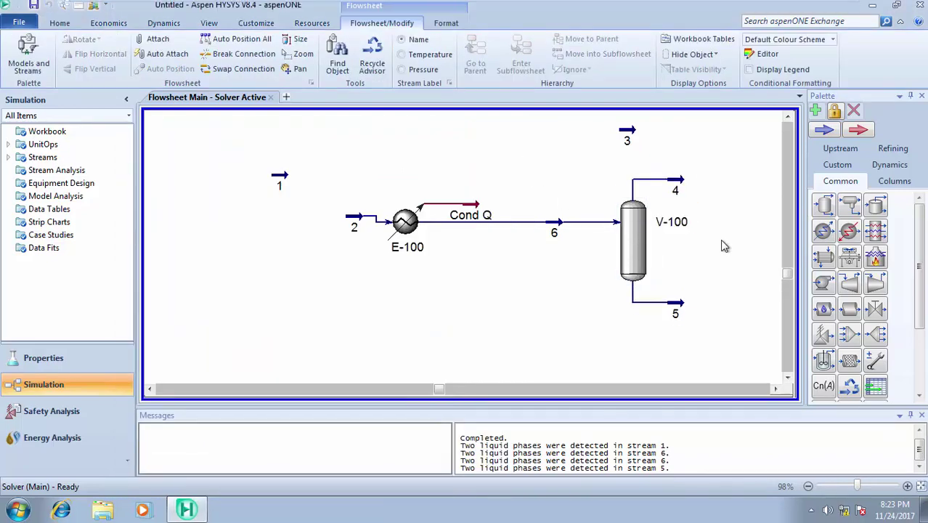
{"action": "left_click", "coordinate": [856, 212]}
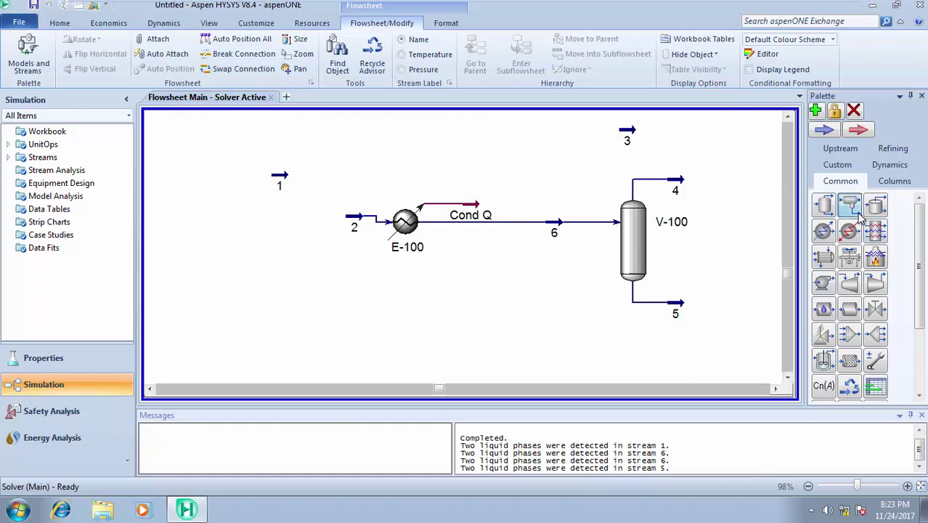
{"action": "left_click", "coordinate": [293, 324]}
{"action": "left_click", "coordinate": [476, 311]}
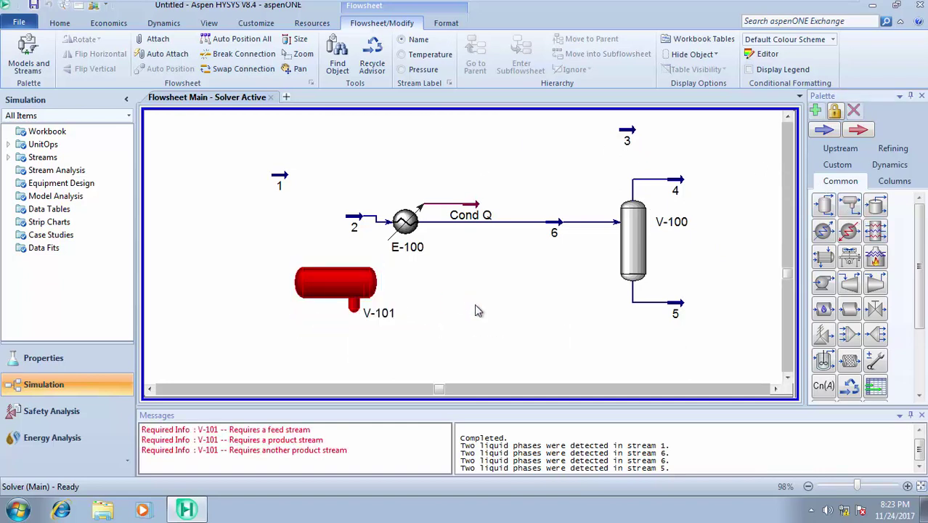
{"action": "mouse_move", "coordinate": [313, 292]}
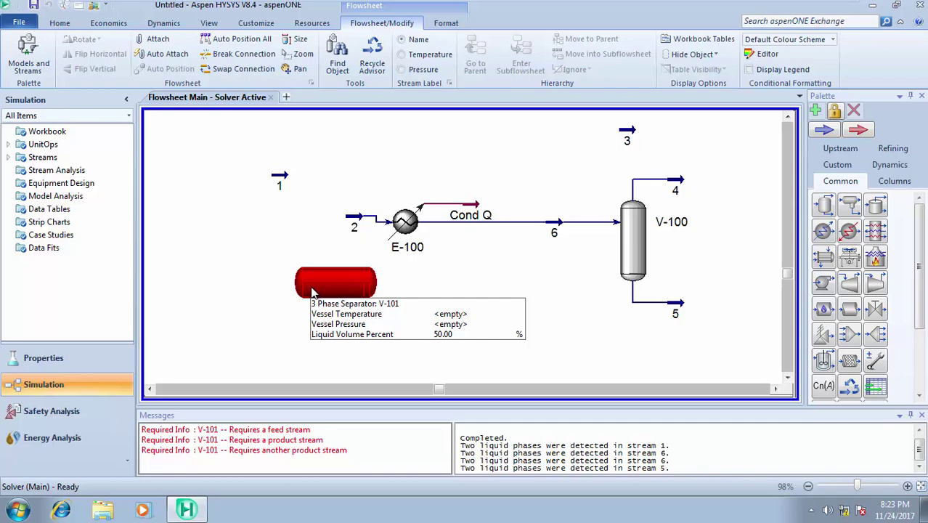
Step: Move stream 1 from above stream 2 down beside the inlet side of the new 3-phase separator
{"action": "left_click", "coordinate": [280, 177]}
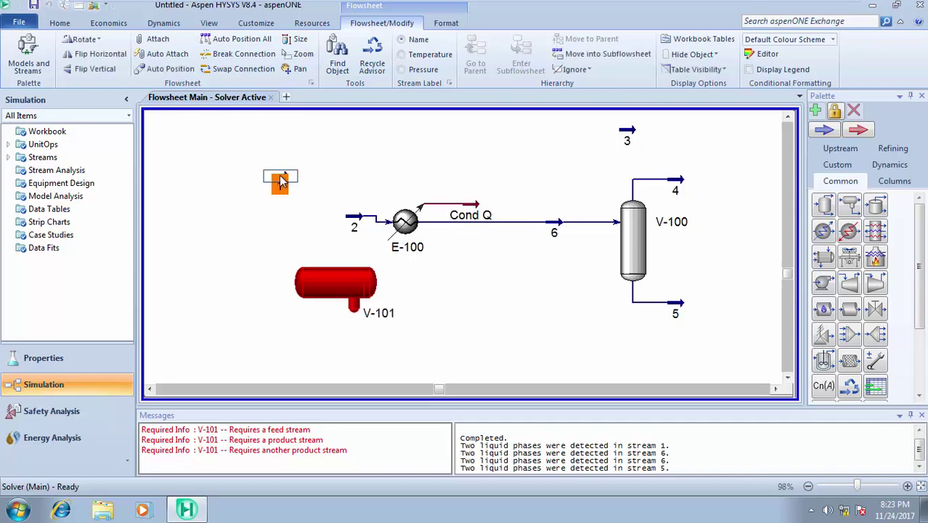
{"action": "left_click_drag", "start_coordinate": [277, 183], "coordinate": [226, 312]}
{"action": "double_click", "coordinate": [230, 310]}
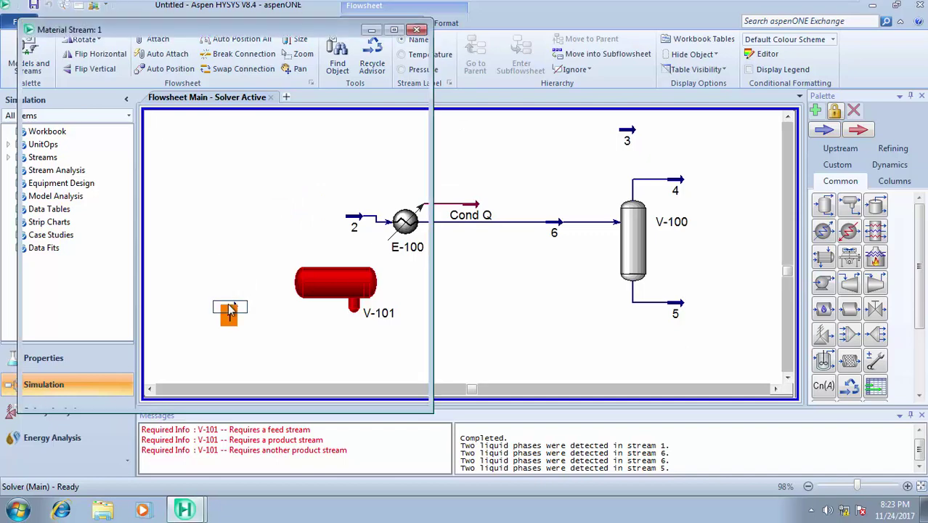
{"action": "left_click", "coordinate": [418, 29]}
Step: Connect stream 1 as the inlet of the 3-phase separator, with vapour outlet 7, light liquid outlet 8 and heavy liquid outlet 9
{"action": "left_click", "coordinate": [342, 285]}
{"action": "double_click", "coordinate": [341, 285]}
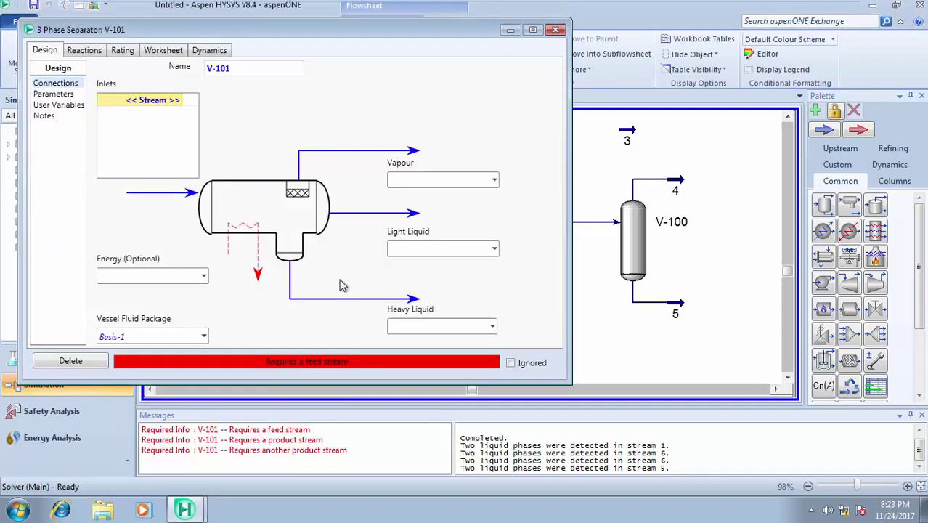
{"action": "left_click", "coordinate": [179, 100]}
{"action": "left_click", "coordinate": [154, 119]}
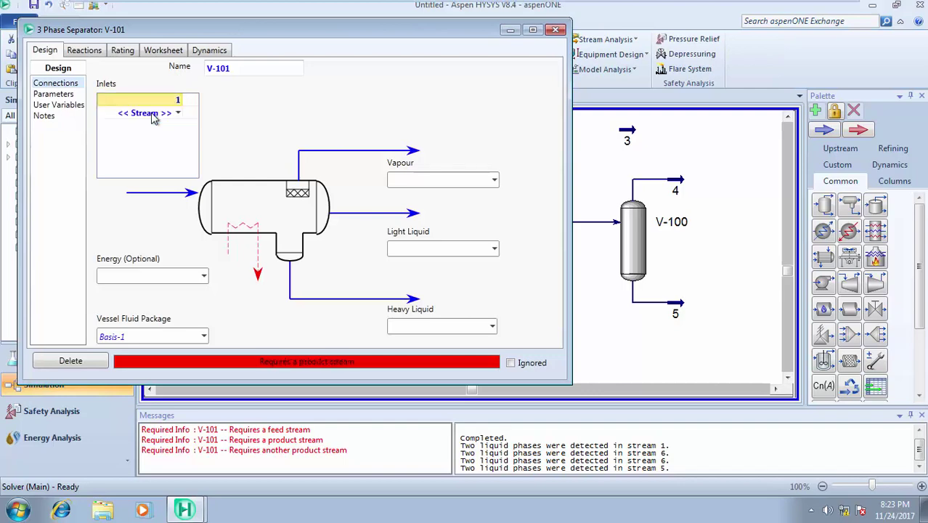
{"action": "left_click", "coordinate": [442, 179]}
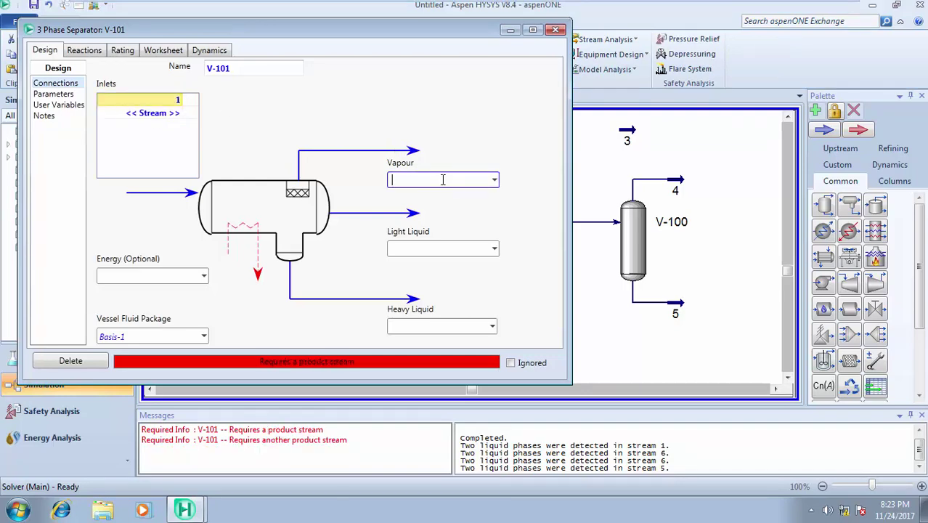
{"action": "type", "text": "7"}
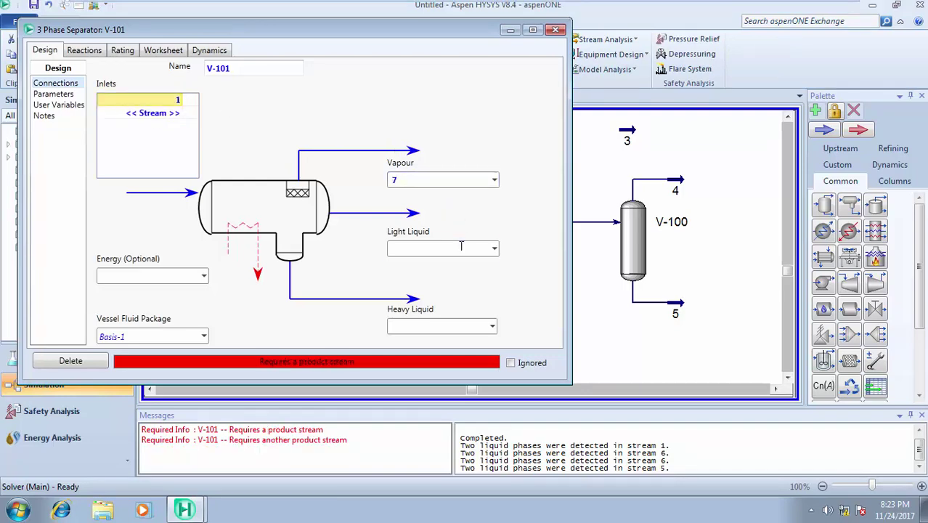
{"action": "left_click", "coordinate": [461, 248]}
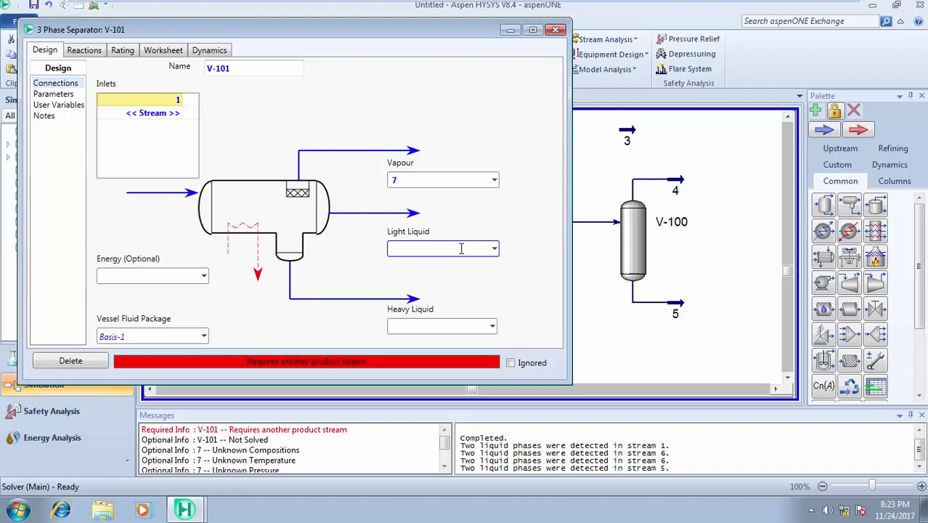
{"action": "type", "text": "8"}
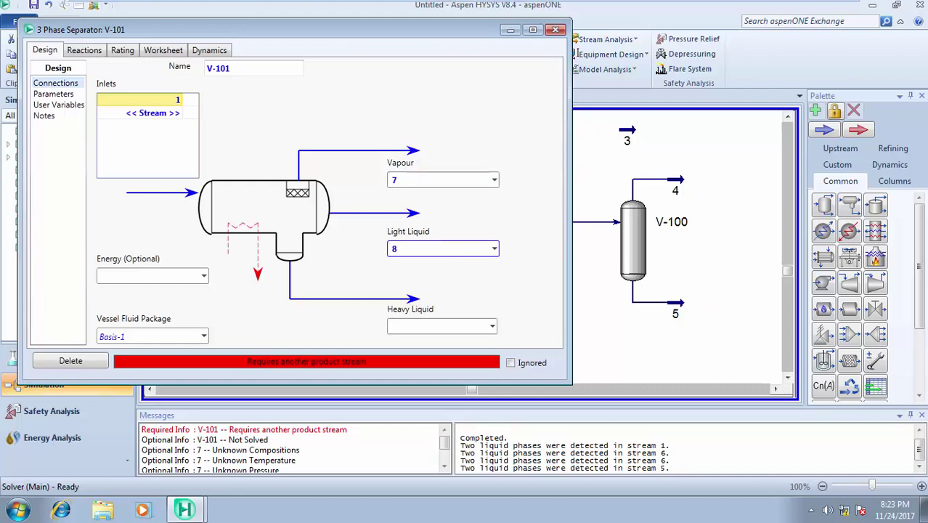
{"action": "left_click", "coordinate": [457, 326]}
{"action": "type", "text": "9"}
{"action": "key", "text": "Return"}
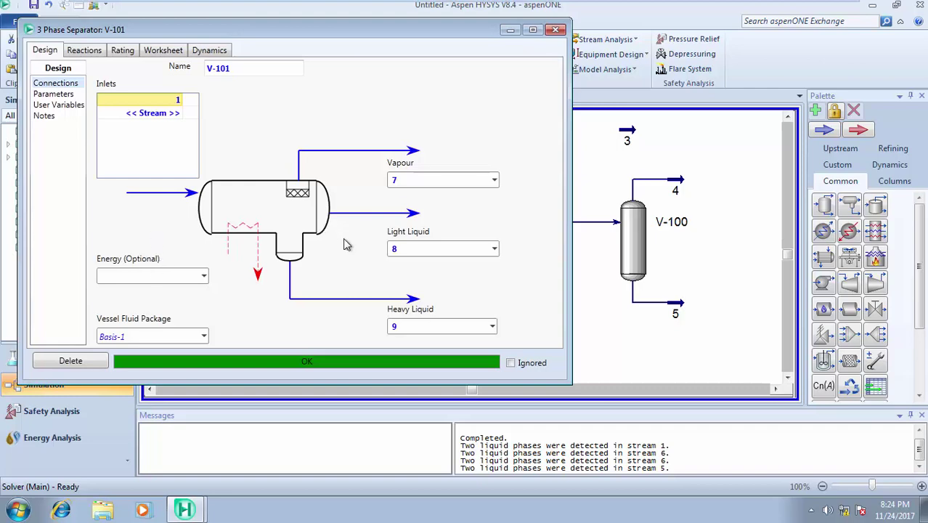
Step: Examine the 3-phase separator's worksheet conditions for streams 1, 8, 7 and 9, and close its window
{"action": "left_click", "coordinate": [161, 52]}
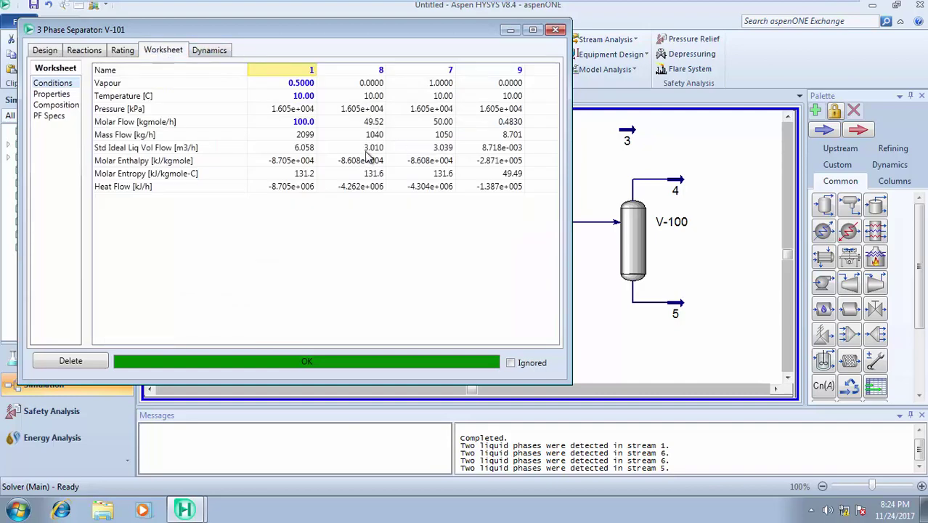
{"action": "mouse_move", "coordinate": [370, 157]}
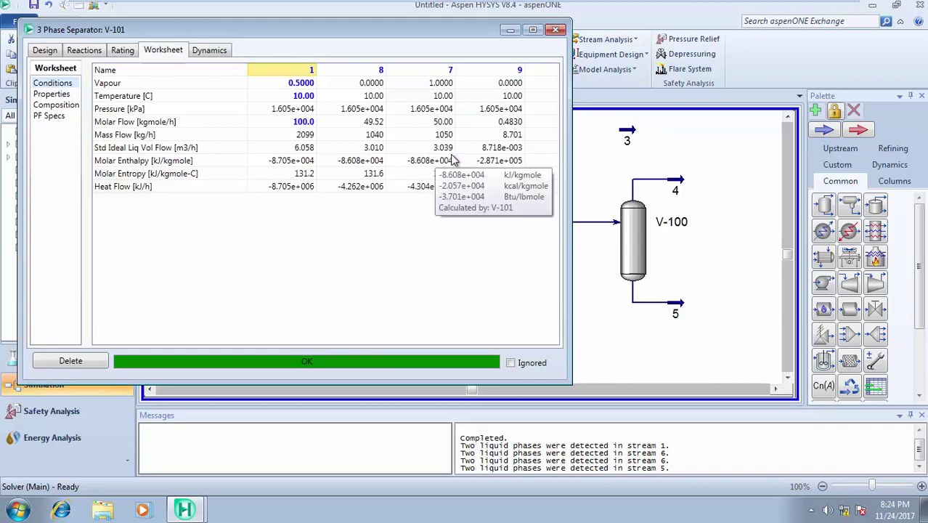
{"action": "mouse_move", "coordinate": [513, 155]}
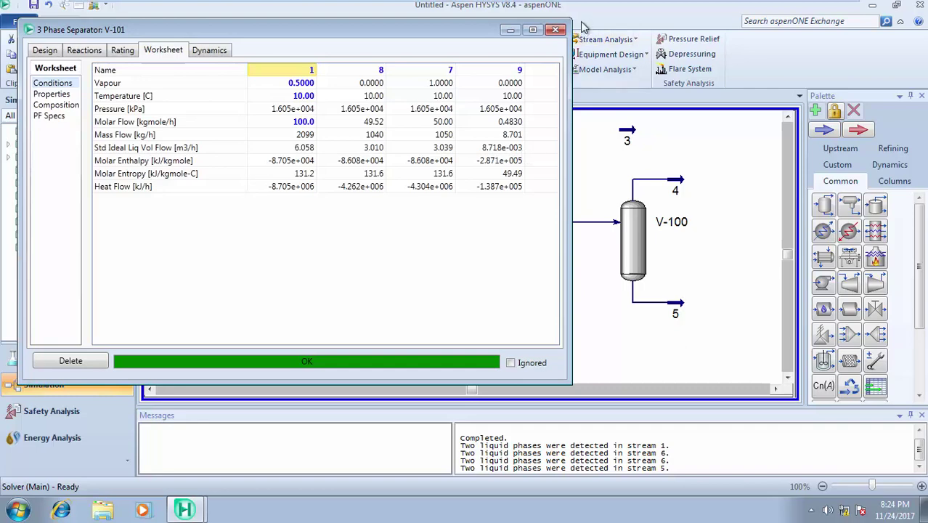
{"action": "left_click", "coordinate": [555, 29]}
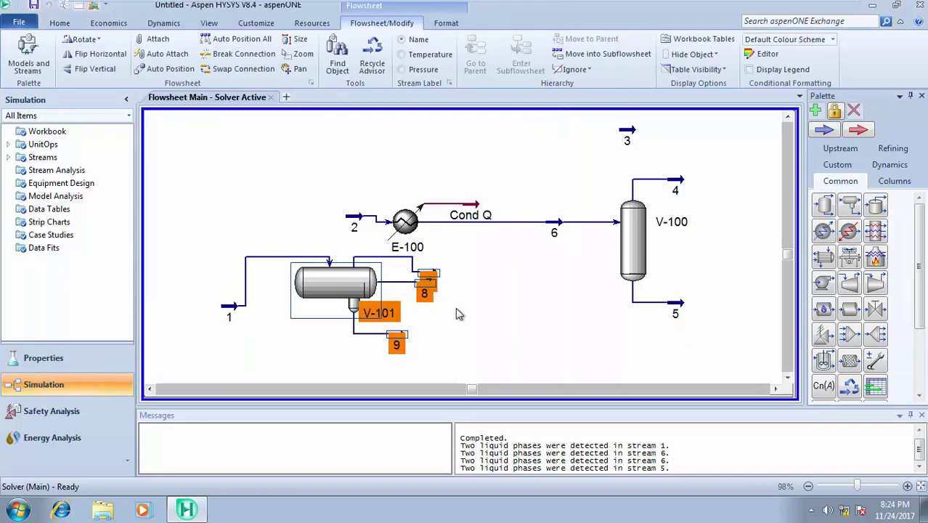
Step: Examine the conditions of the 3-phase separator's outlet streams 9, 8 and 7 one at a time, closing each window
{"action": "double_click", "coordinate": [397, 340]}
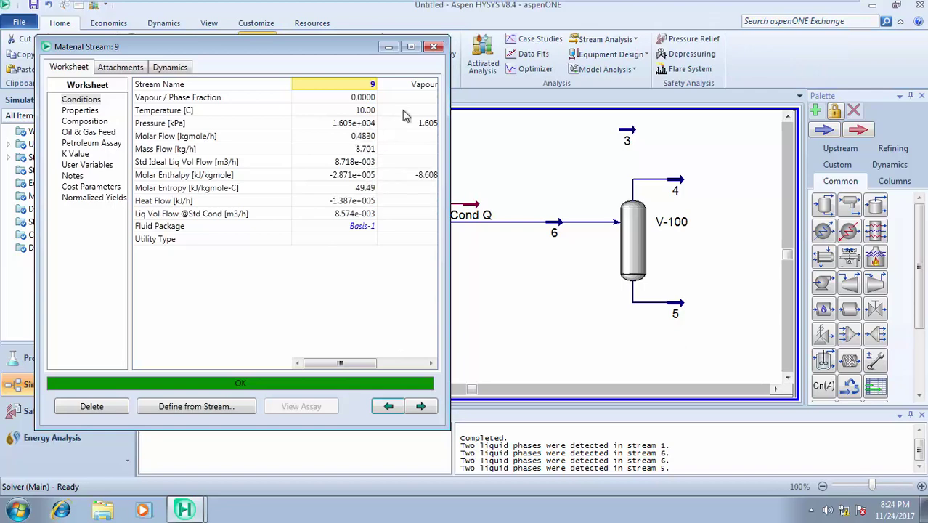
{"action": "left_click", "coordinate": [443, 42]}
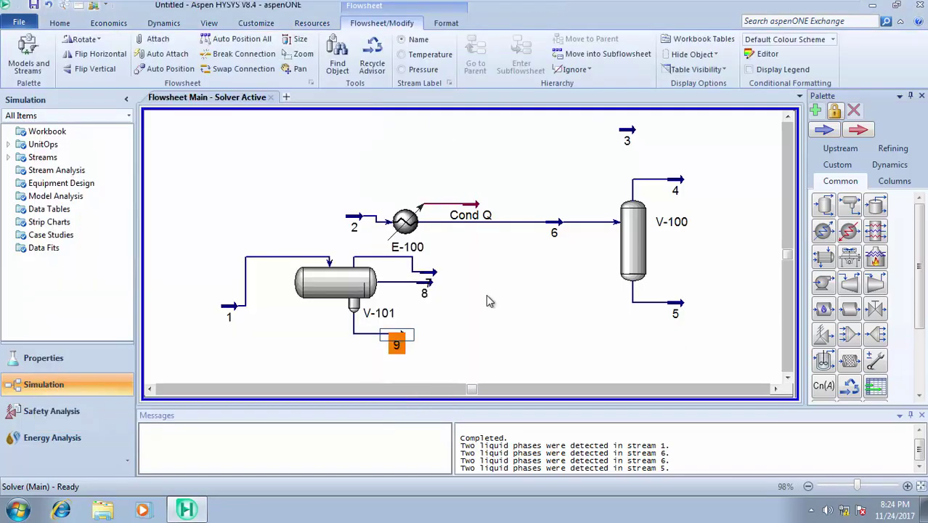
{"action": "double_click", "coordinate": [410, 282]}
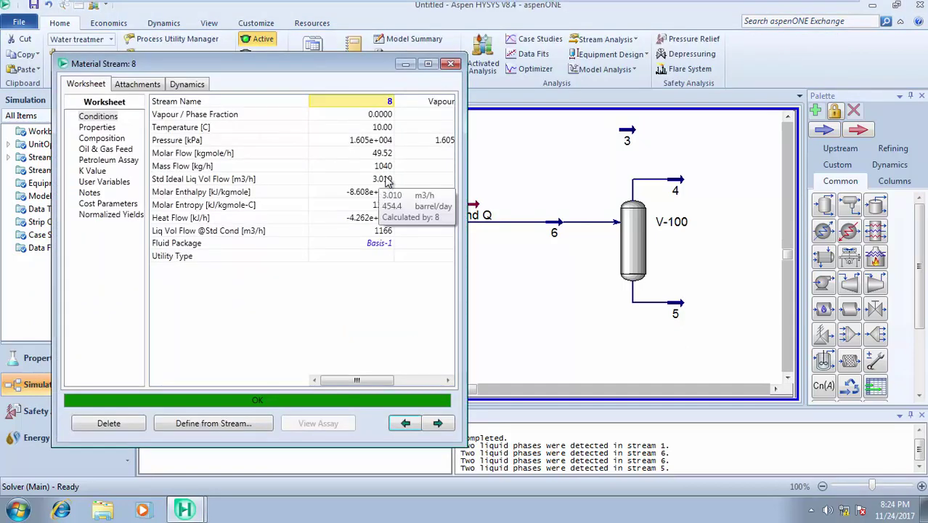
{"action": "mouse_move", "coordinate": [389, 190]}
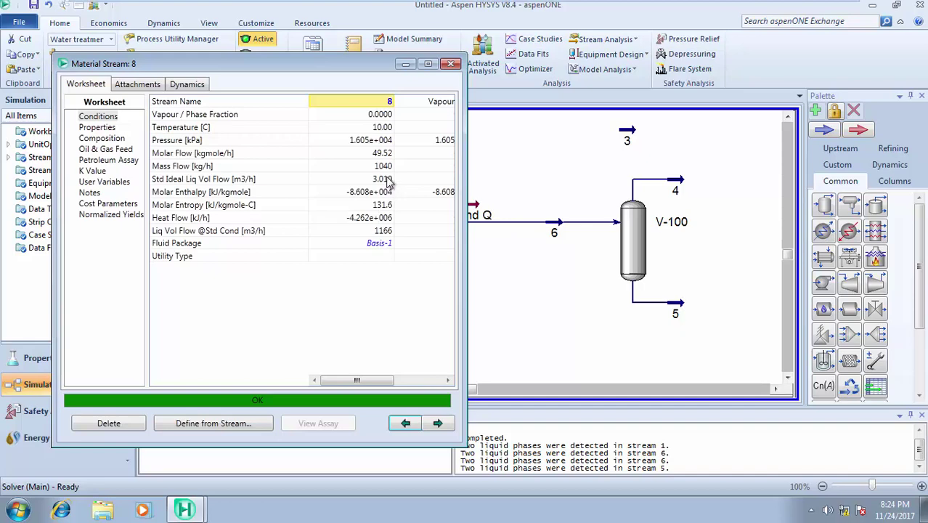
{"action": "mouse_move", "coordinate": [396, 170]}
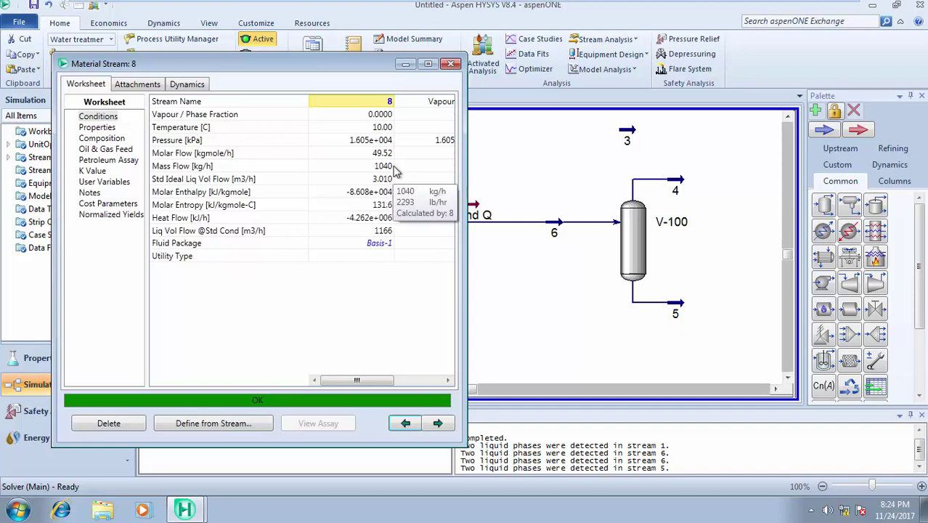
{"action": "left_click", "coordinate": [452, 64]}
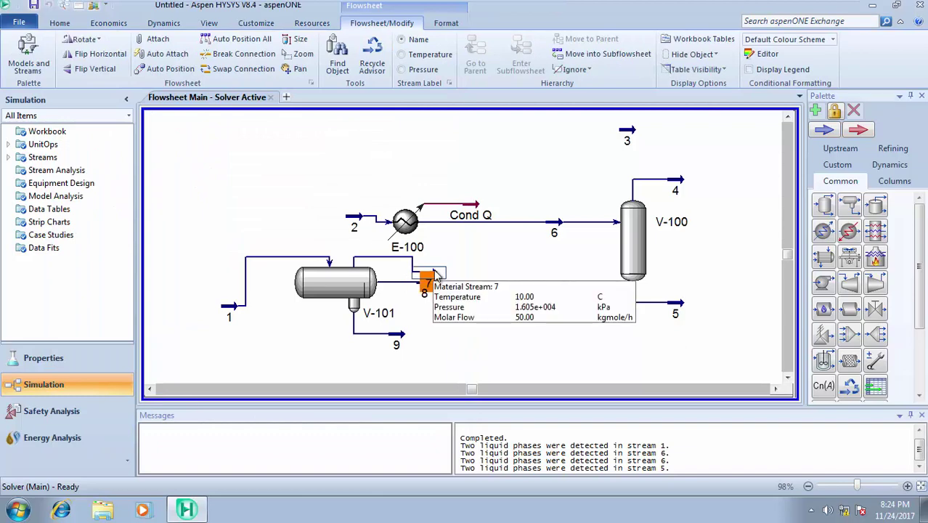
{"action": "double_click", "coordinate": [436, 274]}
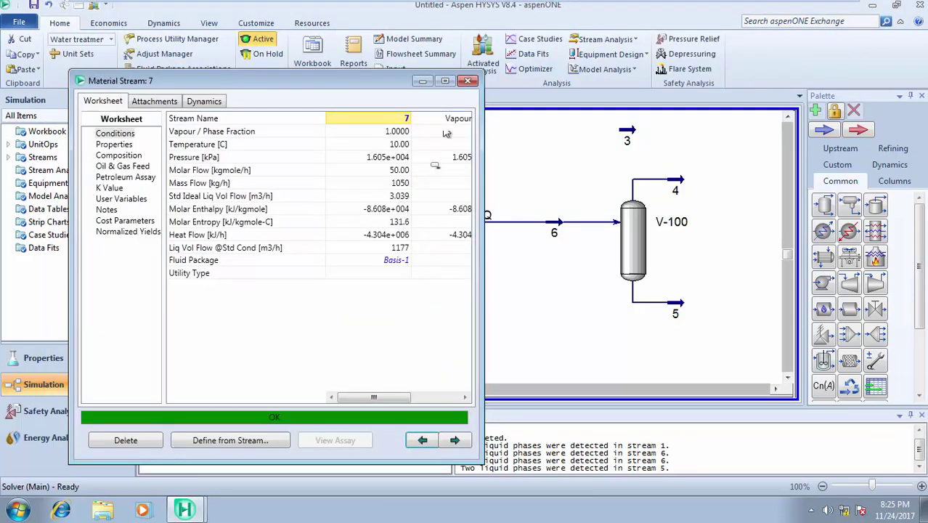
{"action": "left_click", "coordinate": [468, 82]}
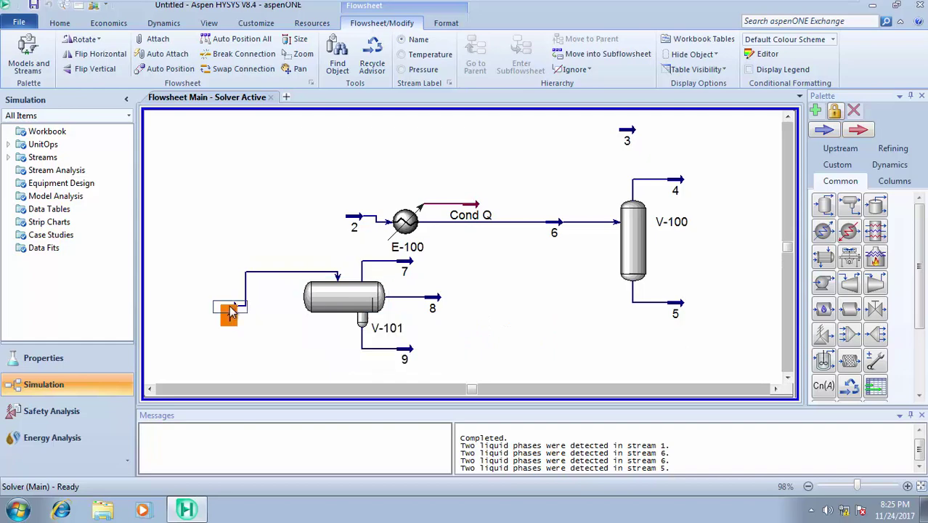
Step: Move stream 1 up level with the inlet line of the 3-phase separator and open the connections of separator V-100
{"action": "left_click_drag", "start_coordinate": [230, 310], "coordinate": [225, 274]}
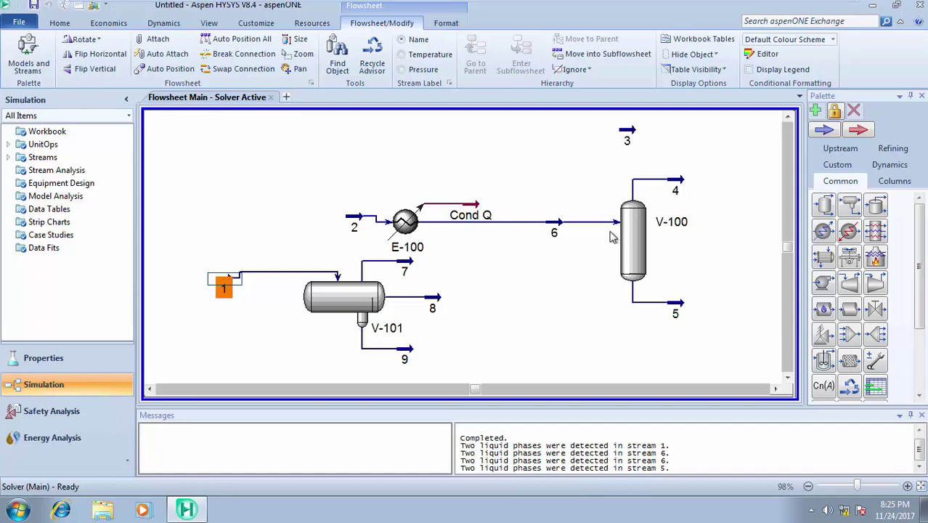
{"action": "double_click", "coordinate": [643, 275]}
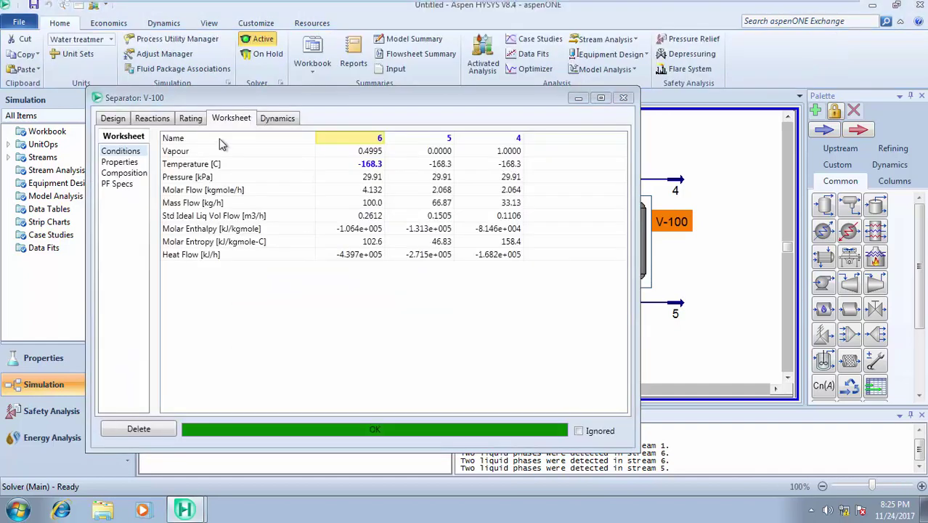
{"action": "left_click", "coordinate": [106, 121]}
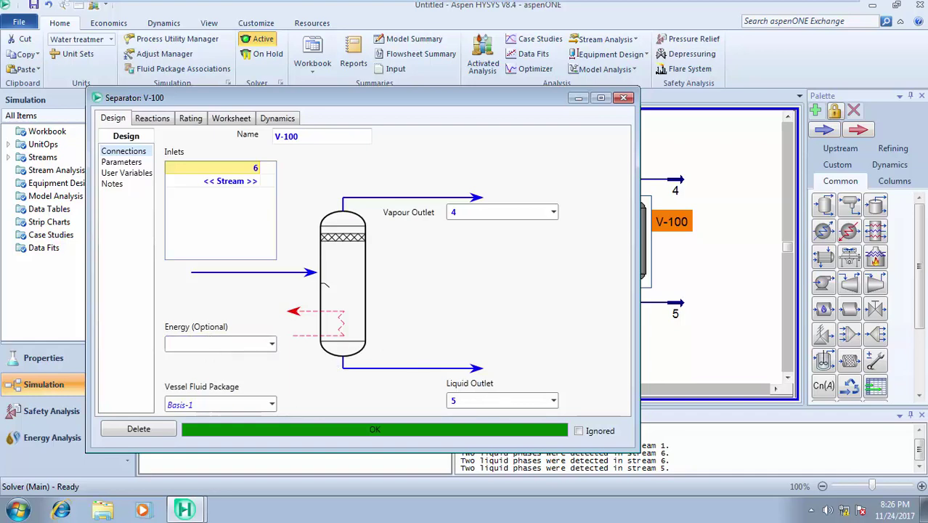
Step: Close separator V-100's window and add a tank to the flowsheet beyond the separator's vapour outlet stream 4
{"action": "left_click", "coordinate": [623, 97]}
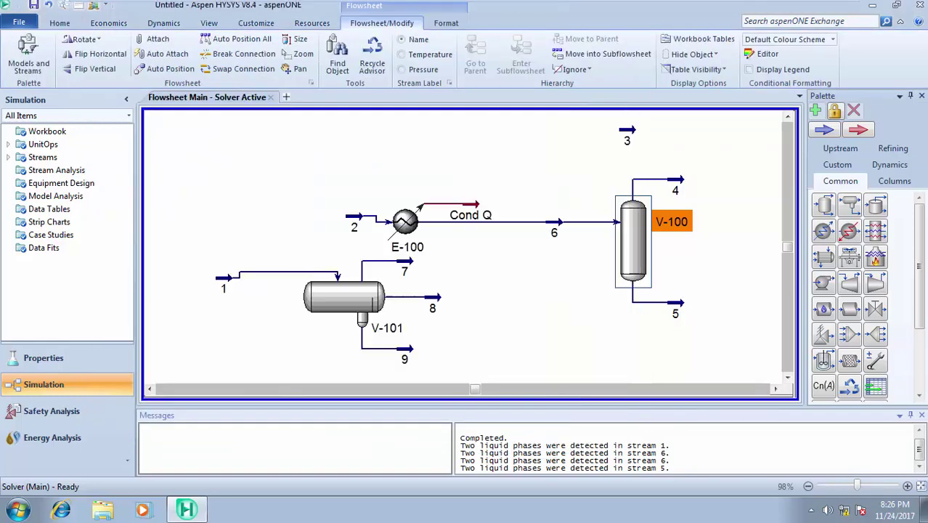
{"action": "left_click", "coordinate": [723, 152]}
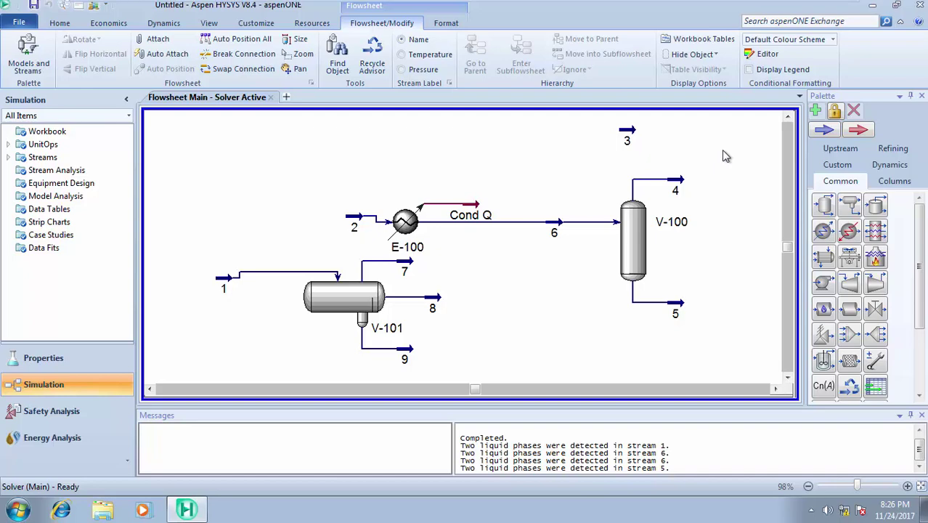
{"action": "left_click", "coordinate": [631, 236]}
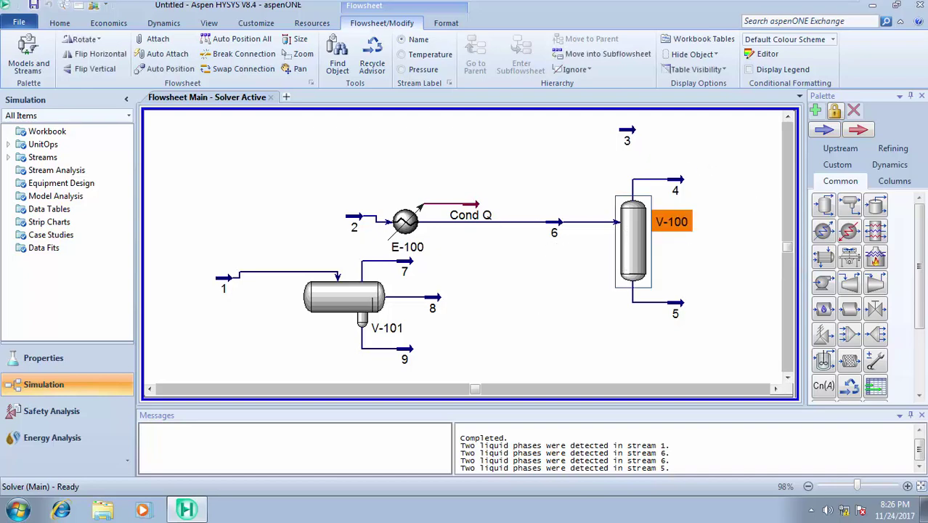
{"action": "left_click", "coordinate": [775, 389]}
{"action": "left_click", "coordinate": [775, 389]}
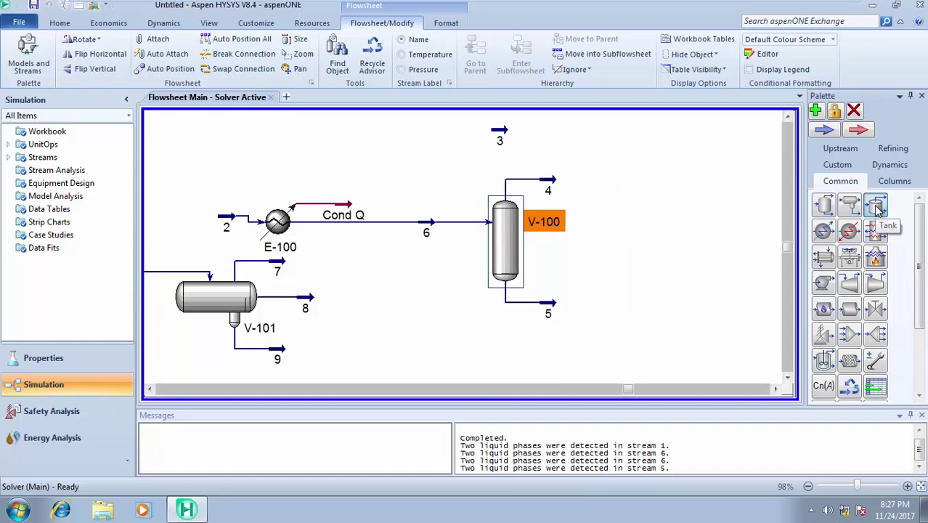
{"action": "left_click_drag", "start_coordinate": [877, 208], "coordinate": [630, 196]}
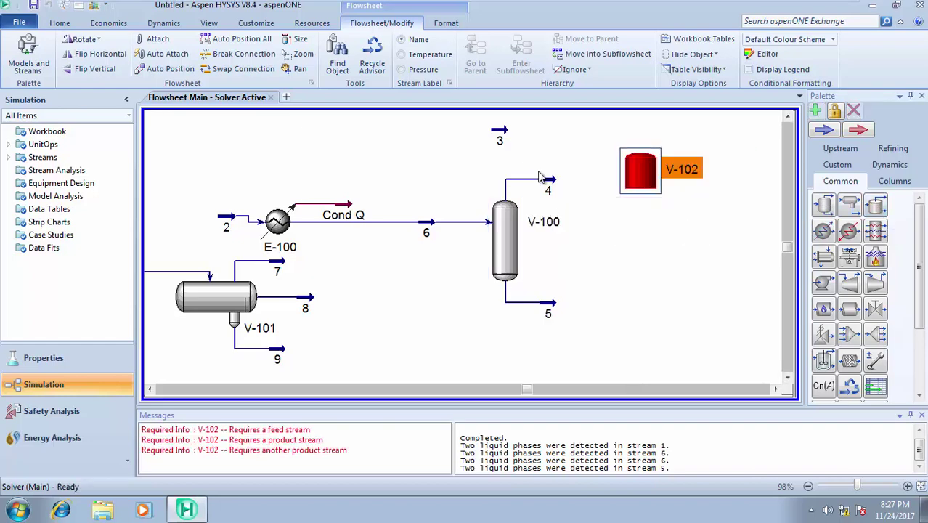
Step: Connect stream 4 as the inlet of tank V-102, with vapour outlet 10 and liquid outlet 11
{"action": "double_click", "coordinate": [638, 173]}
{"action": "left_click", "coordinate": [270, 185]}
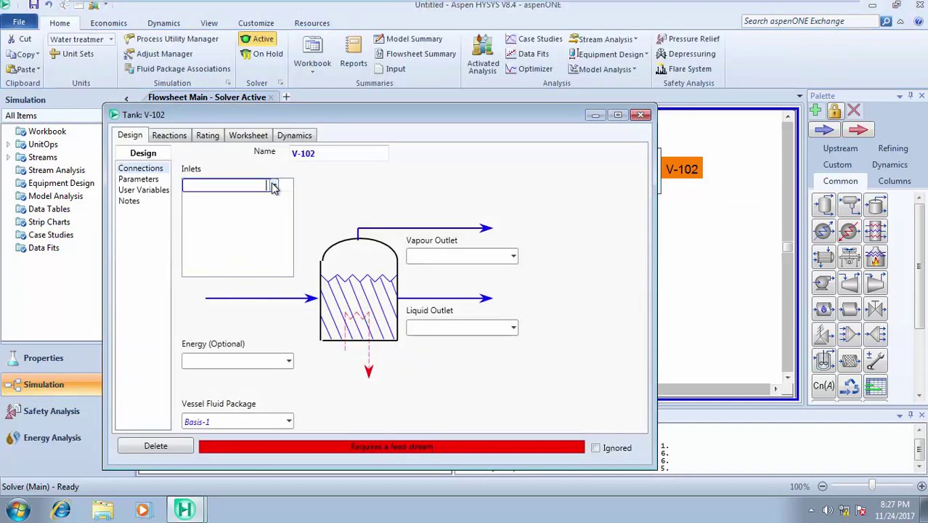
{"action": "left_click", "coordinate": [273, 185]}
{"action": "left_click", "coordinate": [233, 215]}
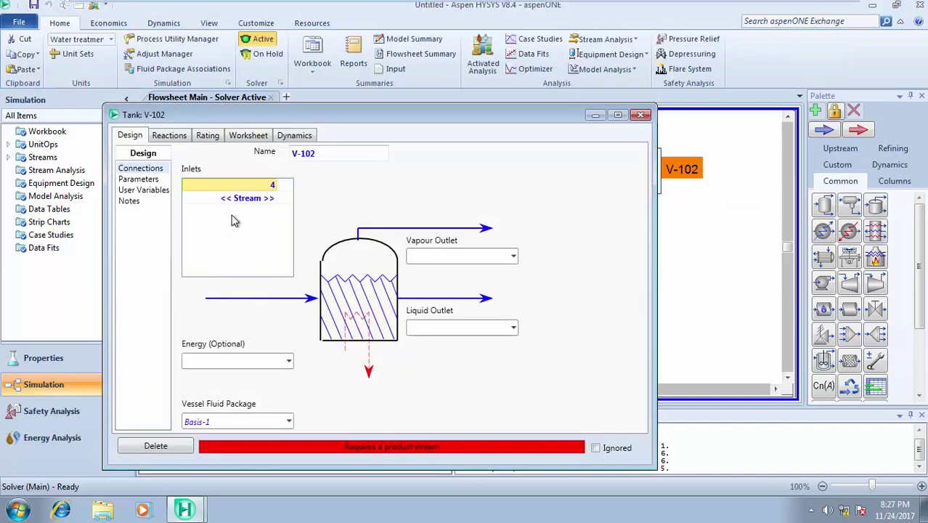
{"action": "left_click", "coordinate": [450, 256]}
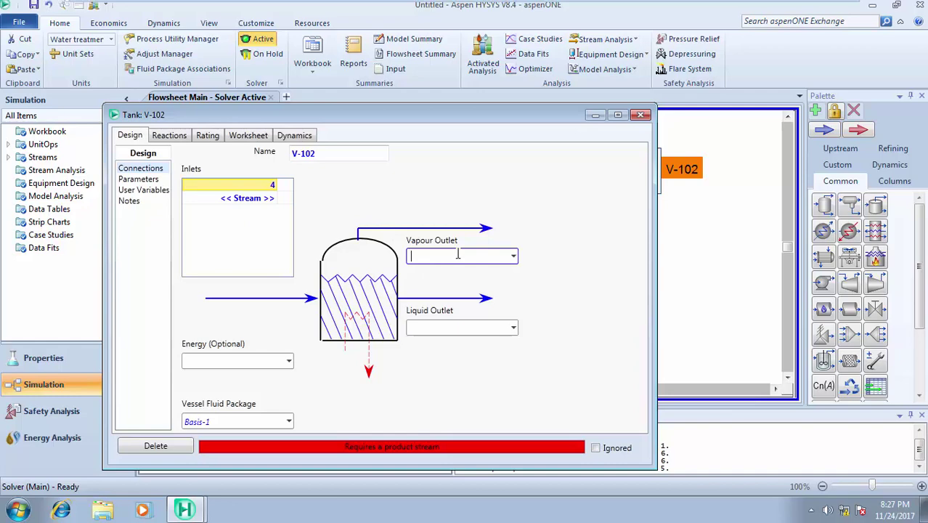
{"action": "type", "text": "10"}
{"action": "left_click", "coordinate": [457, 326]}
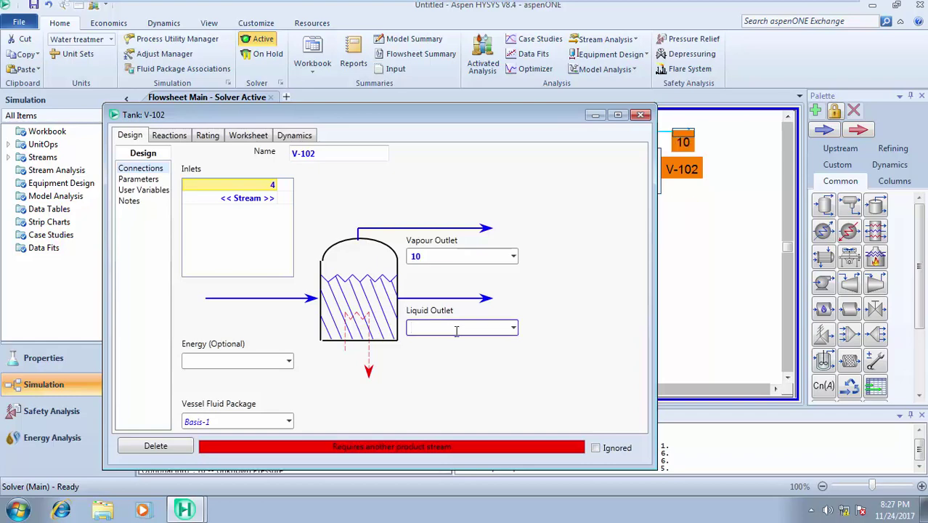
{"action": "type", "text": "11"}
{"action": "key", "text": "Return"}
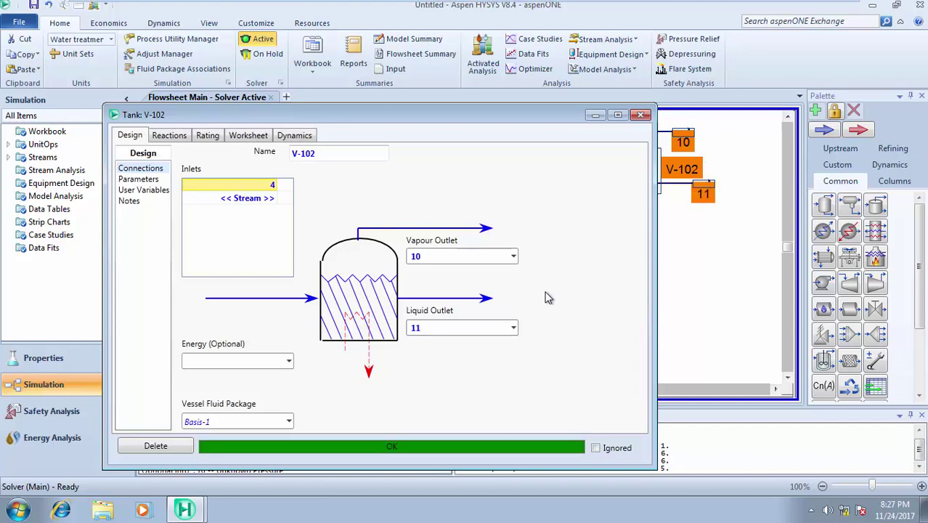
Step: Examine the tank's worksheet conditions for streams 4, 11 and 10, close its window and clear the flowsheet selection
{"action": "left_click", "coordinate": [248, 137]}
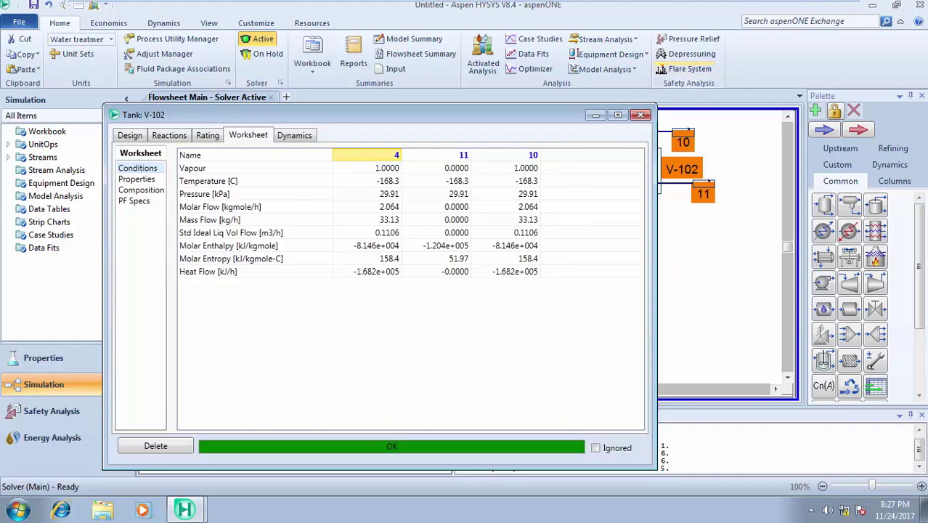
{"action": "left_click", "coordinate": [640, 115]}
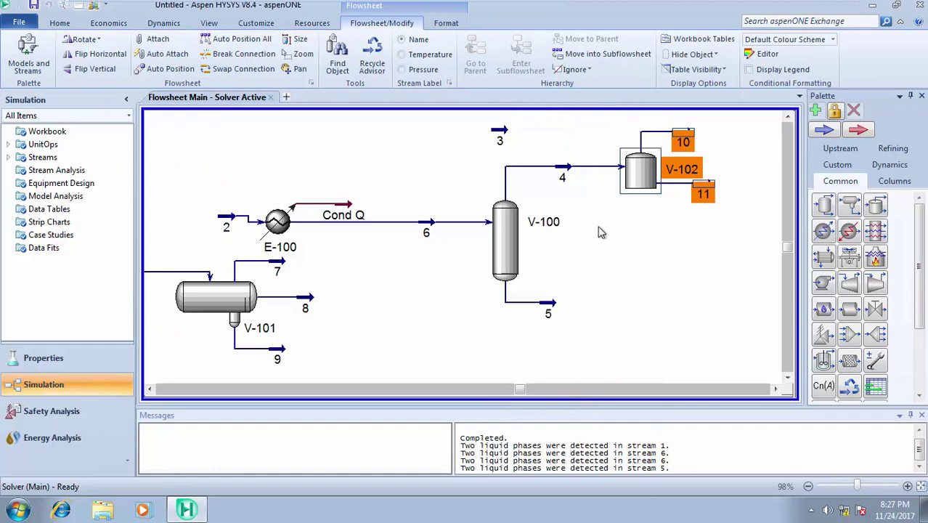
{"action": "left_click", "coordinate": [601, 232]}
Step: Minimise the HYSYS virtual machine window to return to the host desktop
{"action": "mouse_move", "coordinate": [632, 174]}
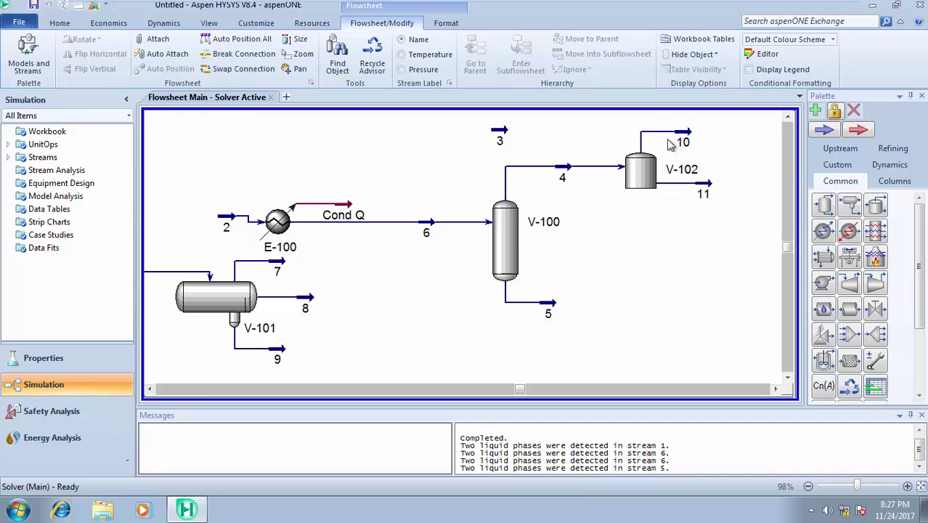
{"action": "mouse_move", "coordinate": [669, 131]}
{"action": "mouse_move", "coordinate": [702, 190]}
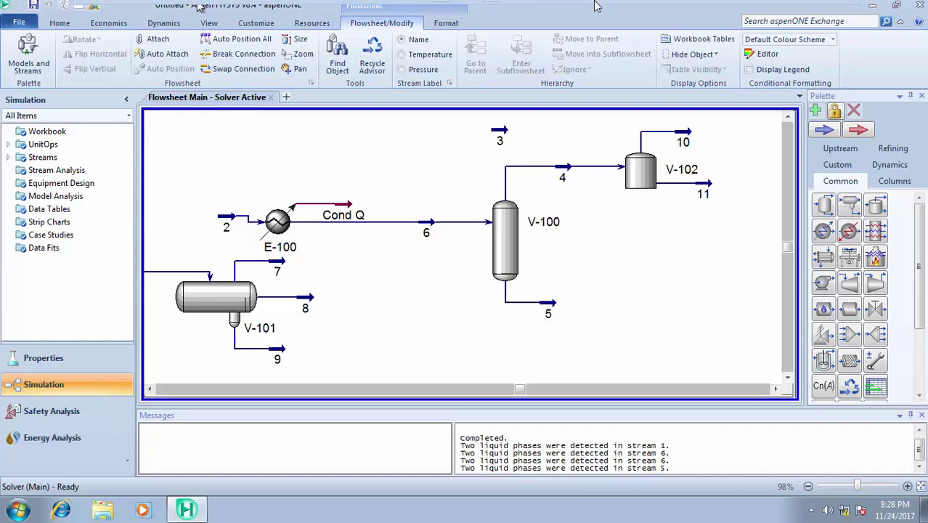
{"action": "mouse_move", "coordinate": [597, 5]}
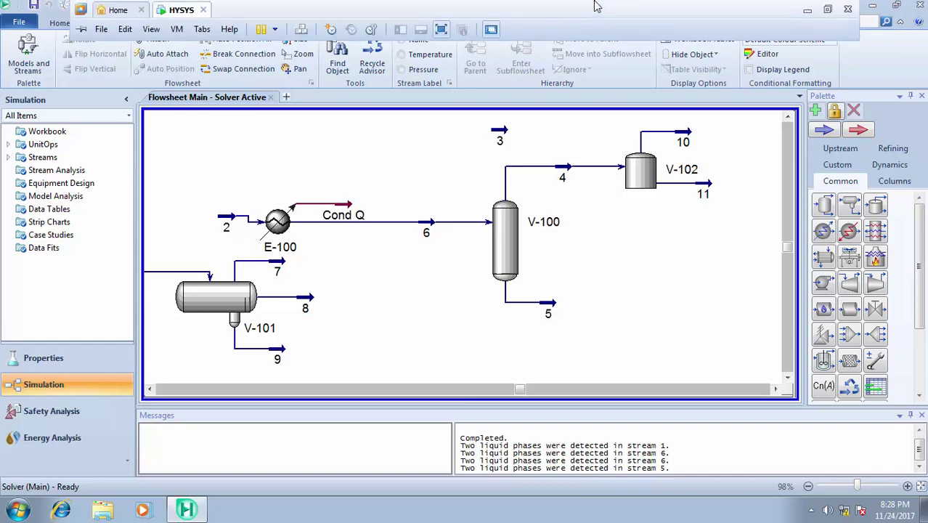
{"action": "left_click", "coordinate": [808, 11]}
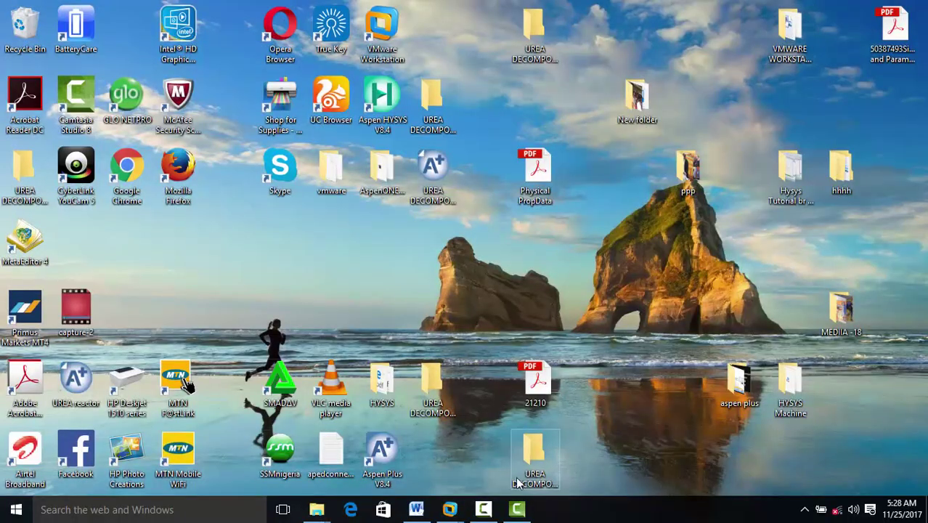